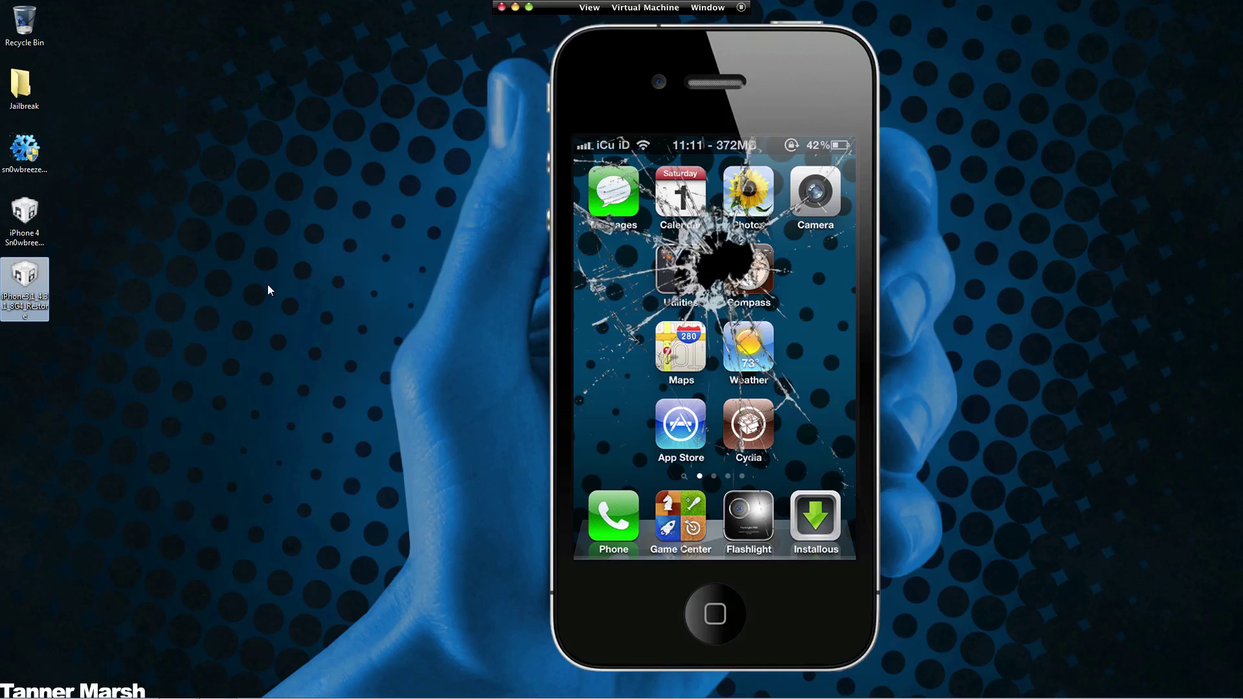
# Bring up the launch options for the sn0wbreeze 2.5 icon on the desktop
pyautogui.moveTo(417, 698)
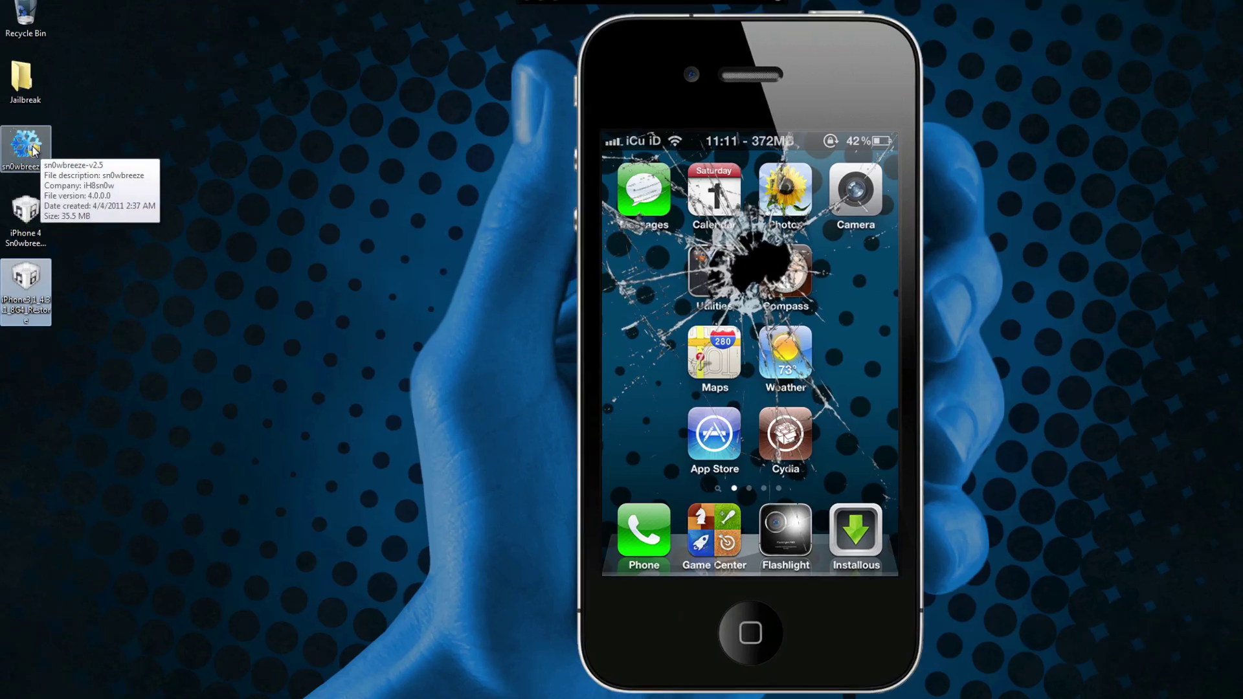
# In sn0wbreeze-v2.5's Compatibility properties, choose Windows XP (Service Pack 2) and Run as administrator, then apply
pyautogui.rightClick(45, 154)
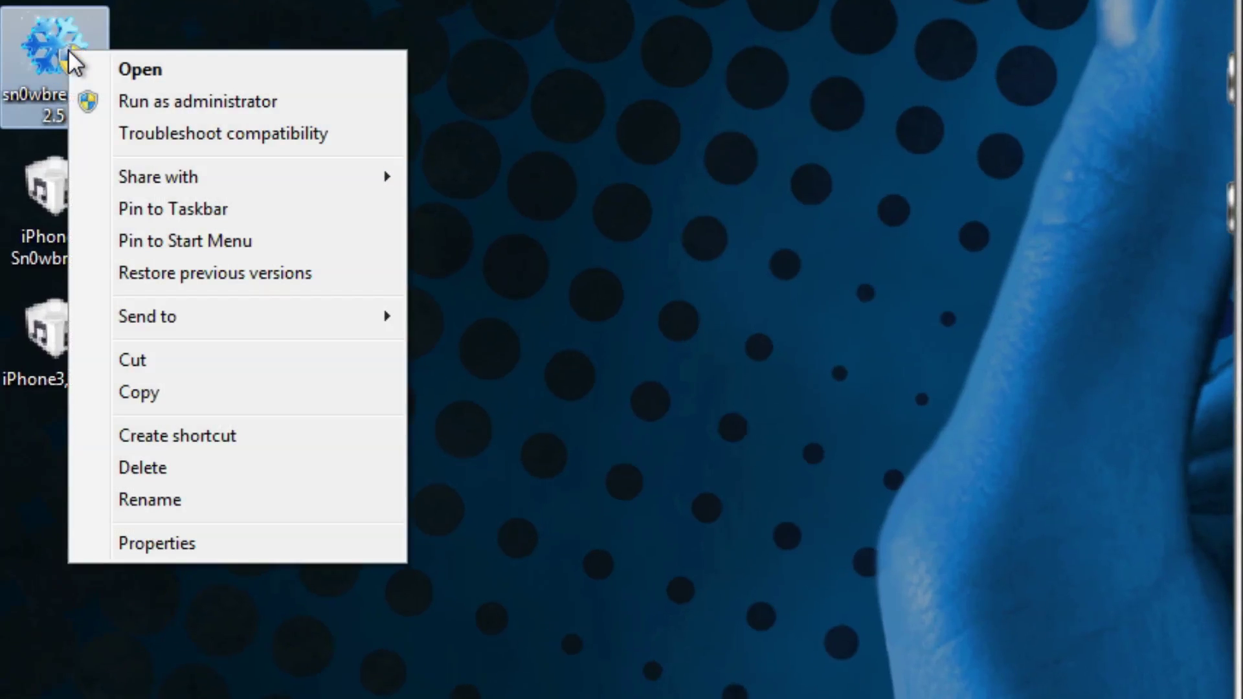
pyautogui.click(137, 541)
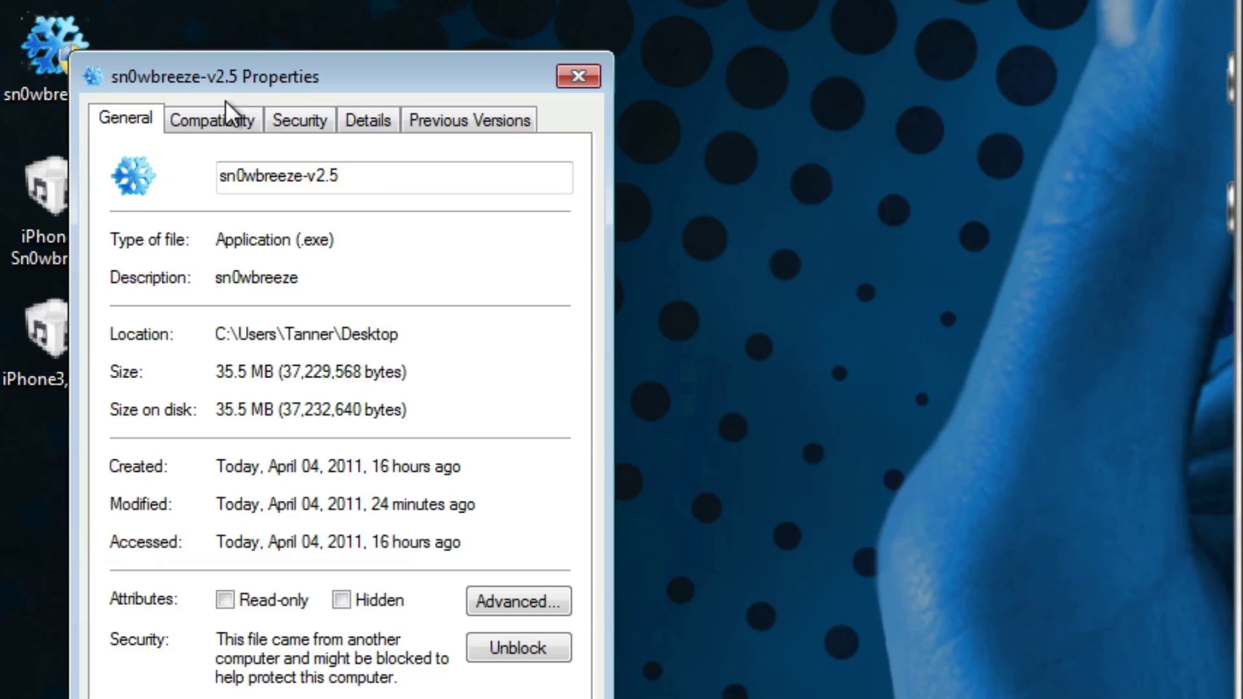
pyautogui.click(220, 114)
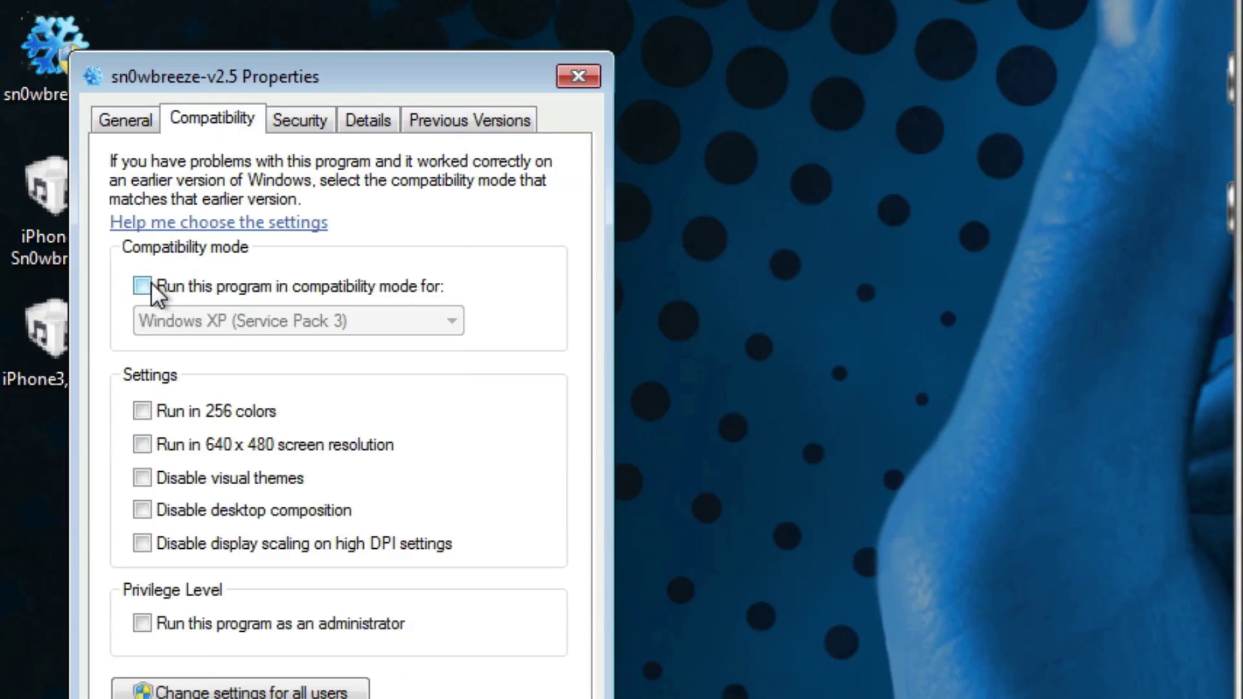
pyautogui.click(150, 283)
pyautogui.click(260, 327)
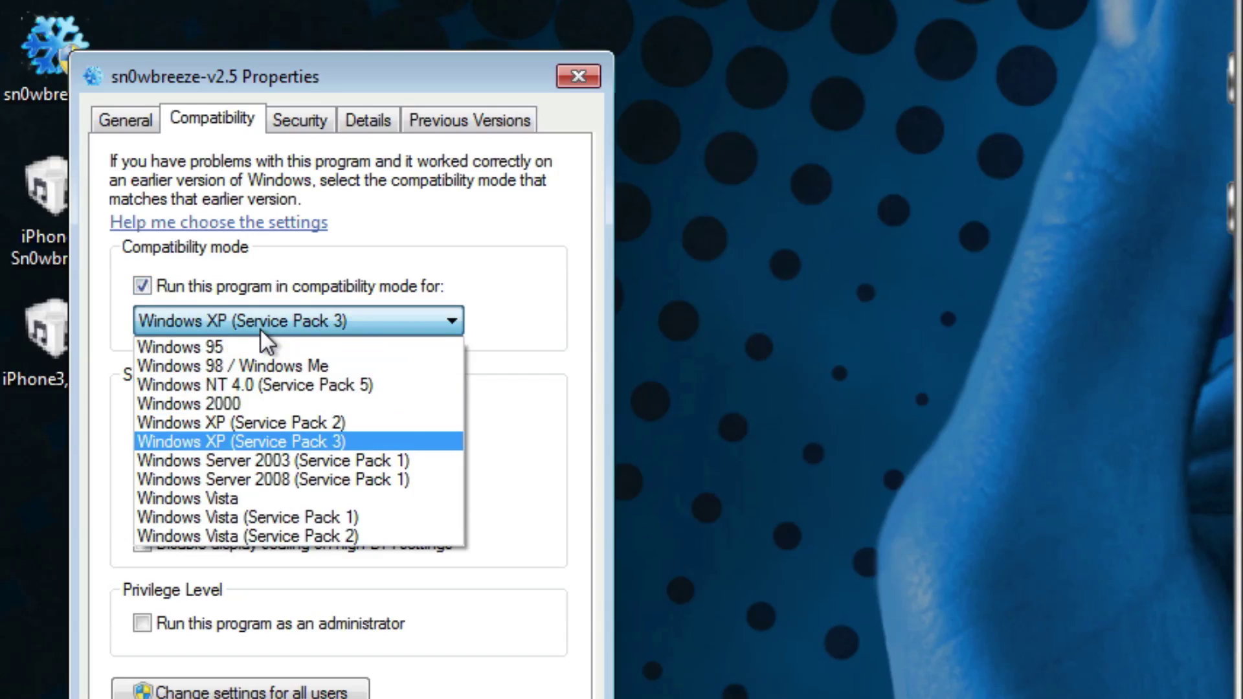
pyautogui.click(289, 423)
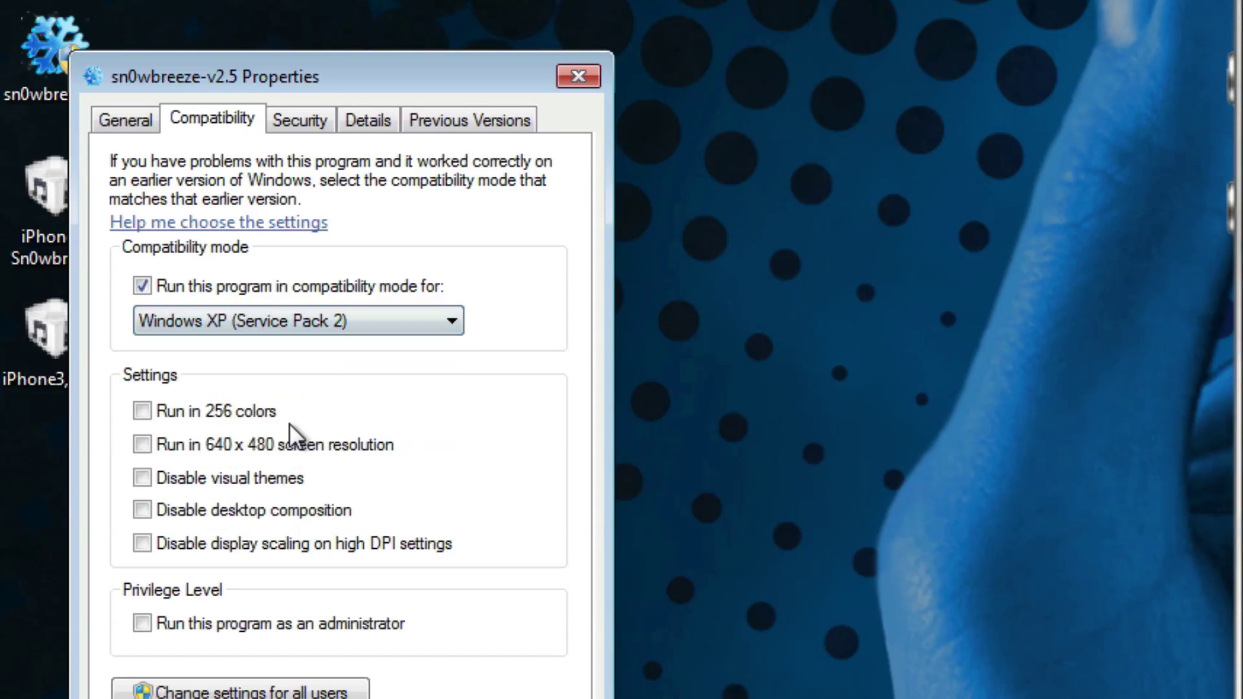
pyautogui.click(143, 622)
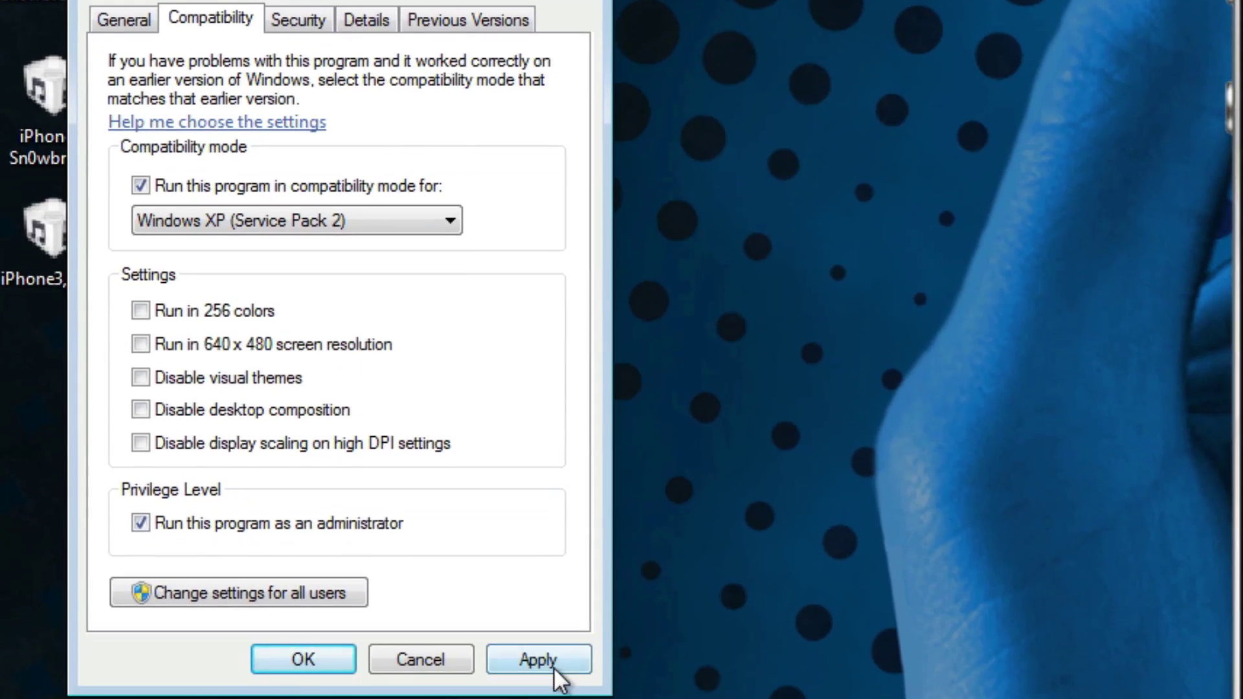
pyautogui.click(554, 662)
pyautogui.click(327, 659)
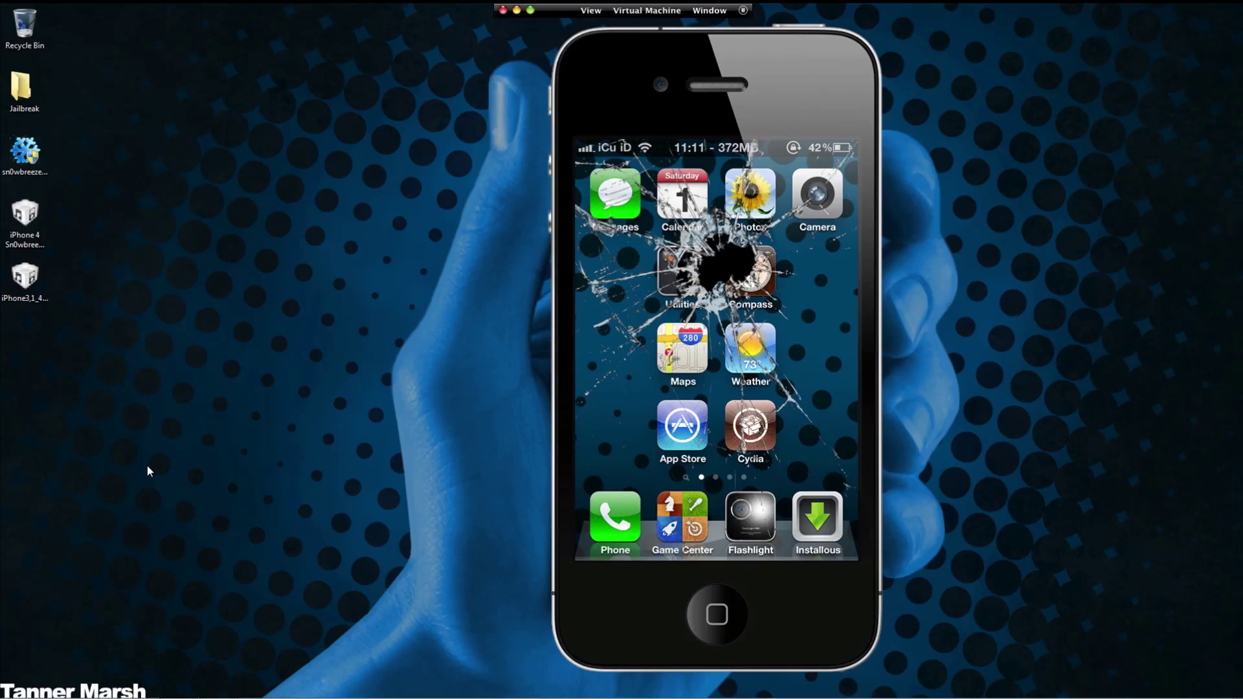
# Launch sn0wbreeze with UAC approval, dismiss the warning and credits, and advance to IPSW selection
pyautogui.click(30, 154)
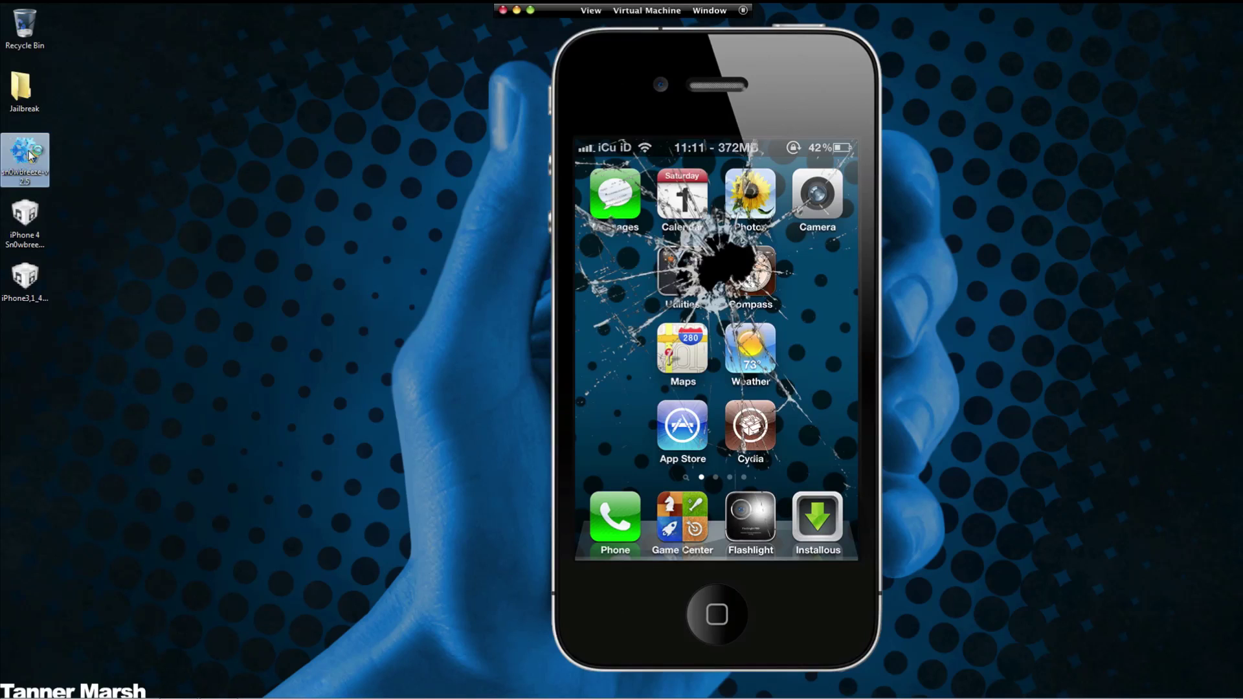
pyautogui.doubleClick(29, 154)
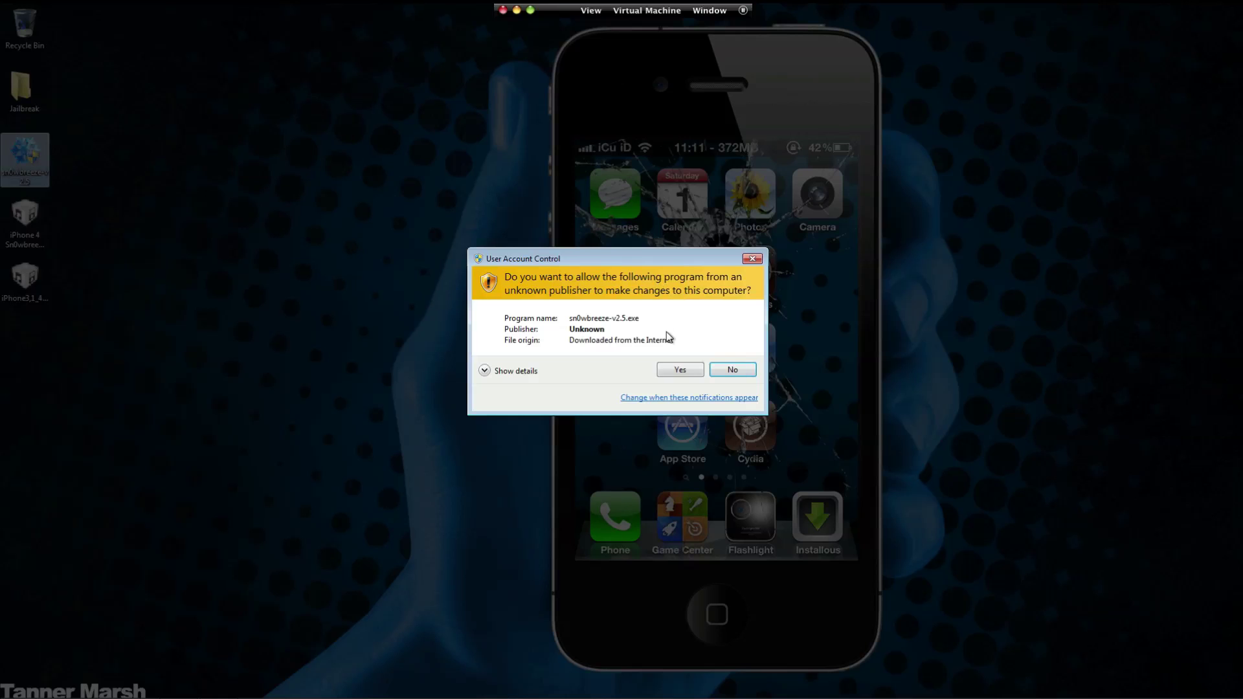
pyautogui.click(677, 371)
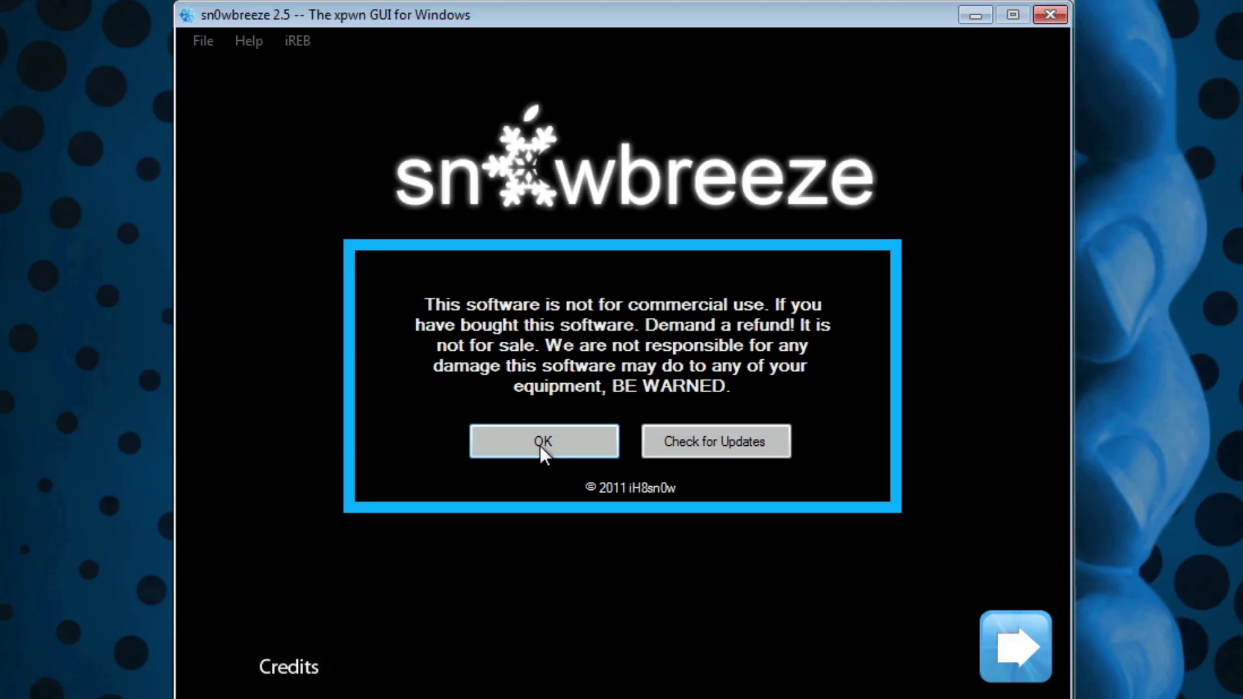
pyautogui.click(540, 447)
pyautogui.click(571, 447)
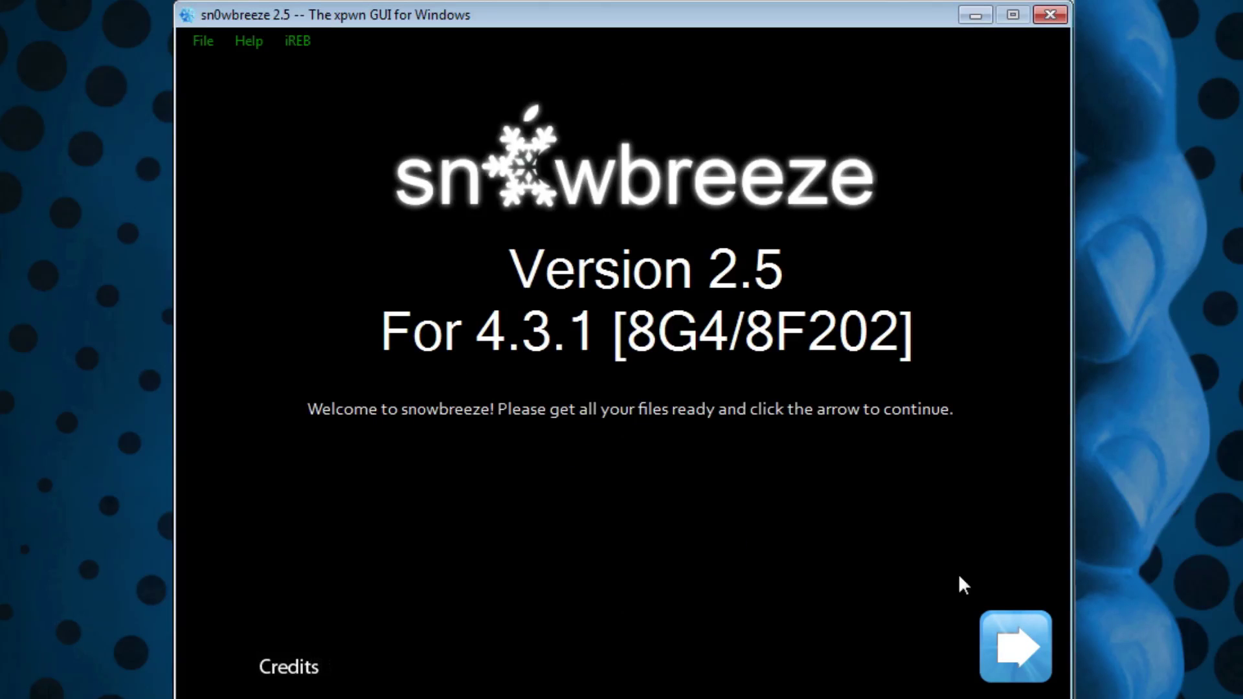
pyautogui.click(998, 621)
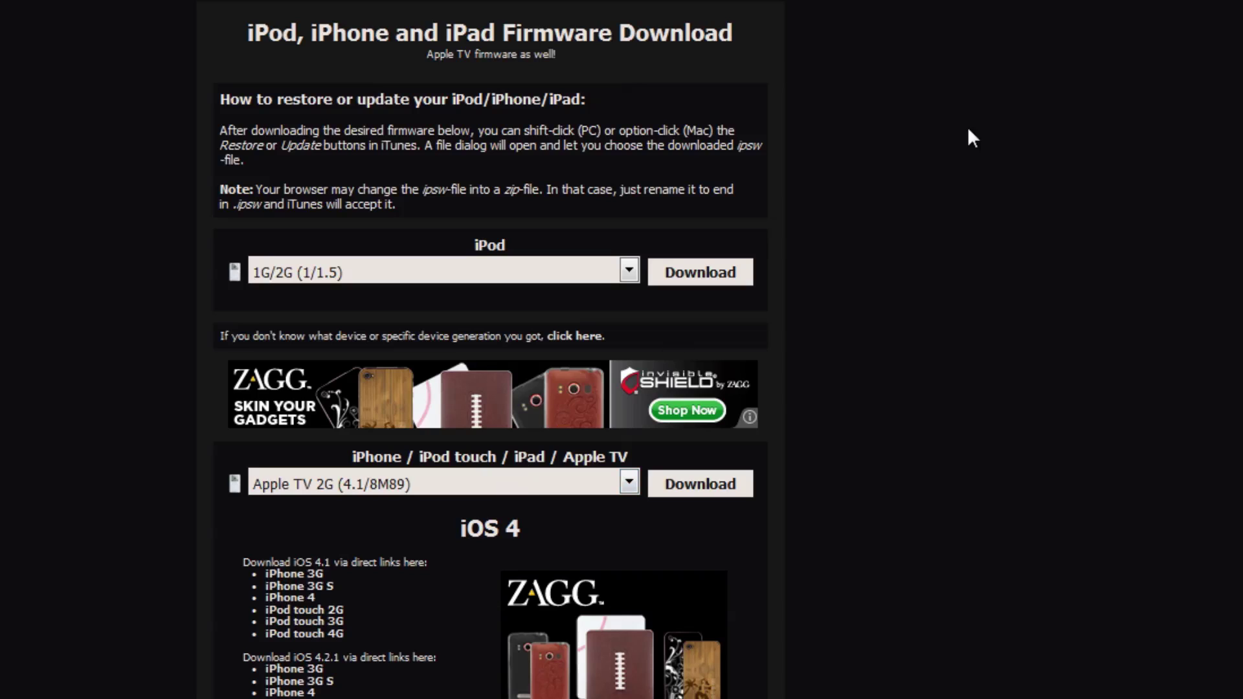
# Choose iPod touch 3G (4.3.1/8G4) from the firmware list on the download page
pyautogui.click(510, 475)
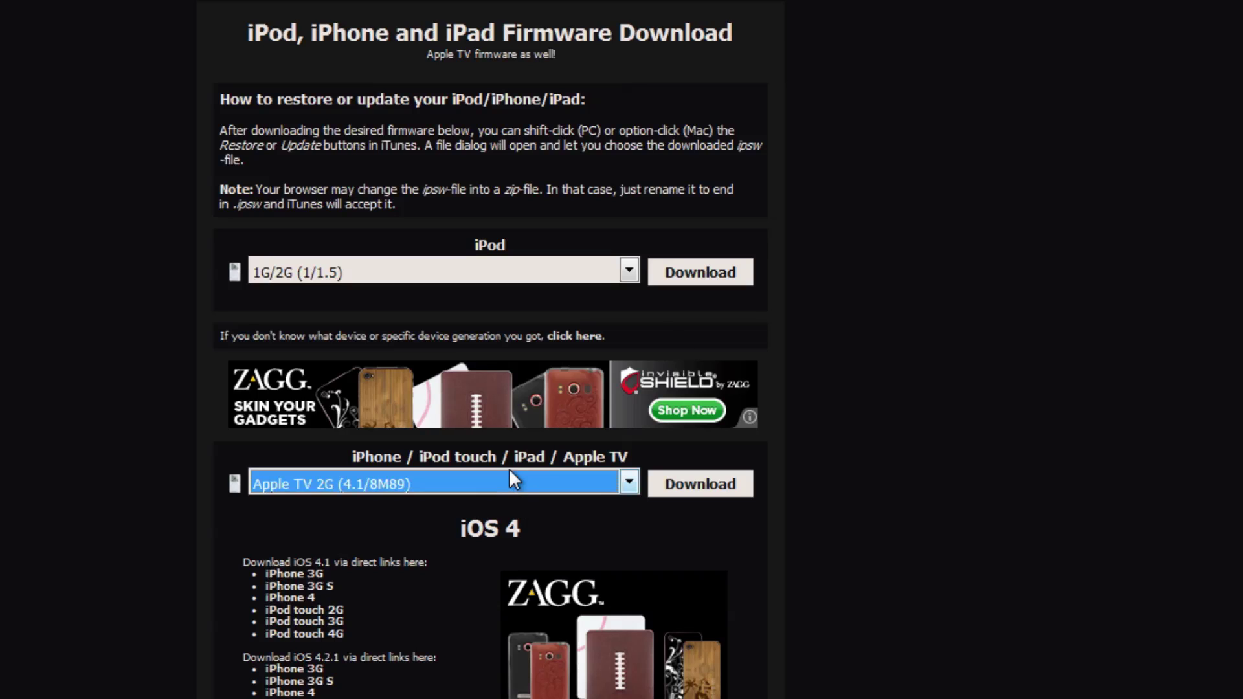
pyautogui.click(628, 480)
pyautogui.scroll(-15, 570, 408)
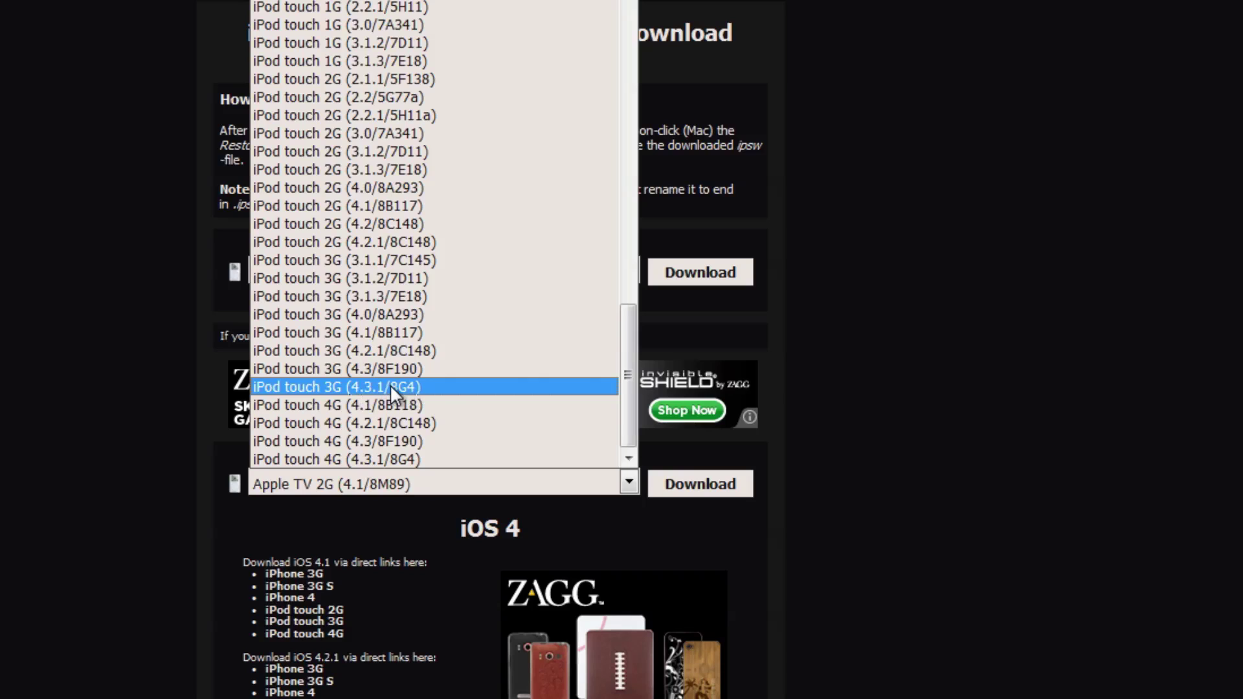
pyautogui.click(516, 387)
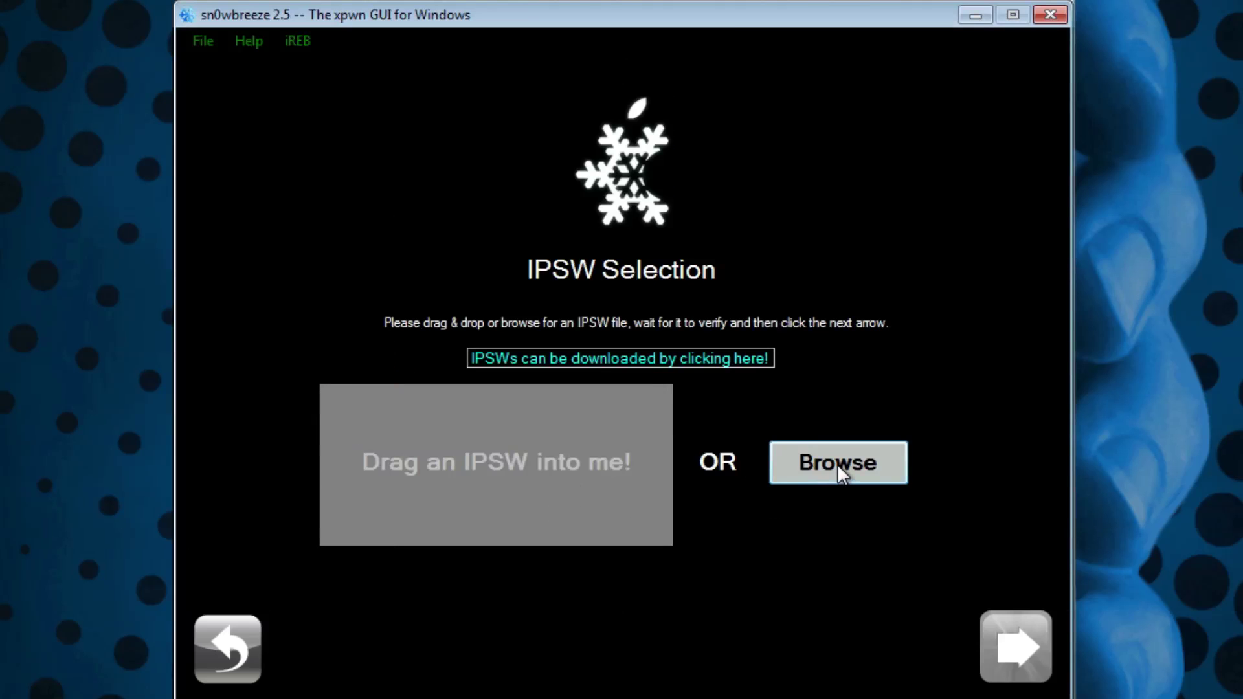
# Load iPhone3,1_4.3.1_8G4_Restore from the Desktop so sn0wbreeze verifies it as 4.3.1 (8G4)
pyautogui.click(838, 465)
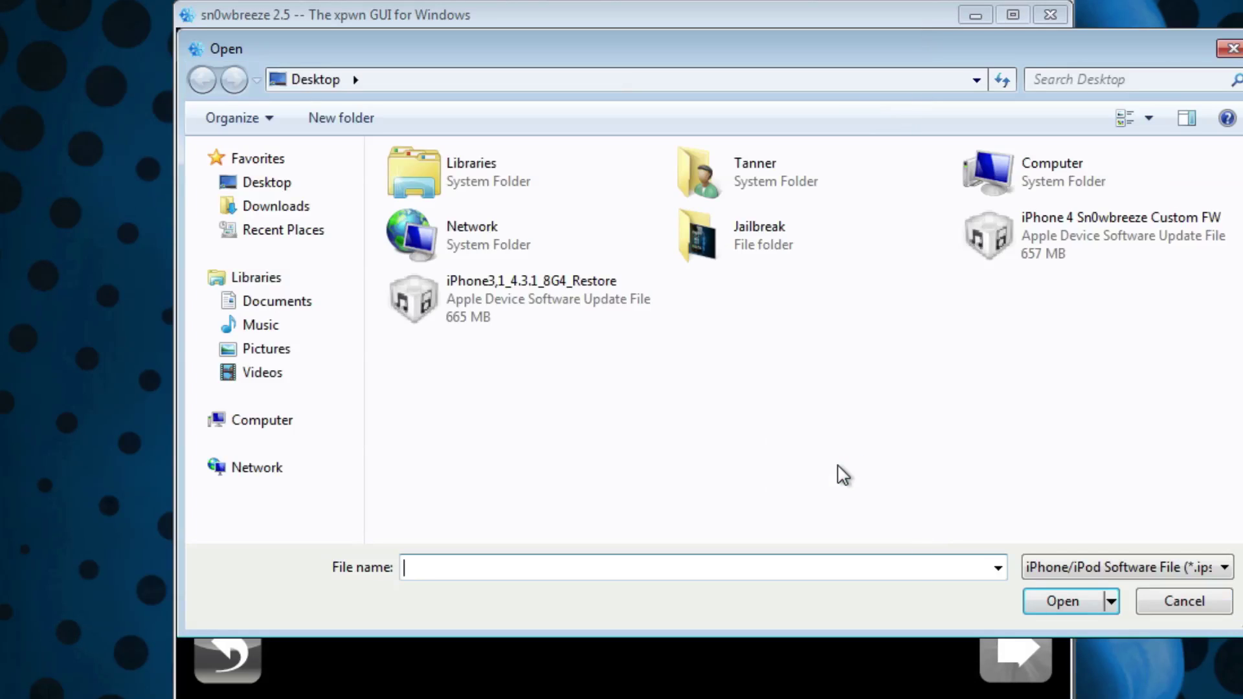
pyautogui.click(553, 305)
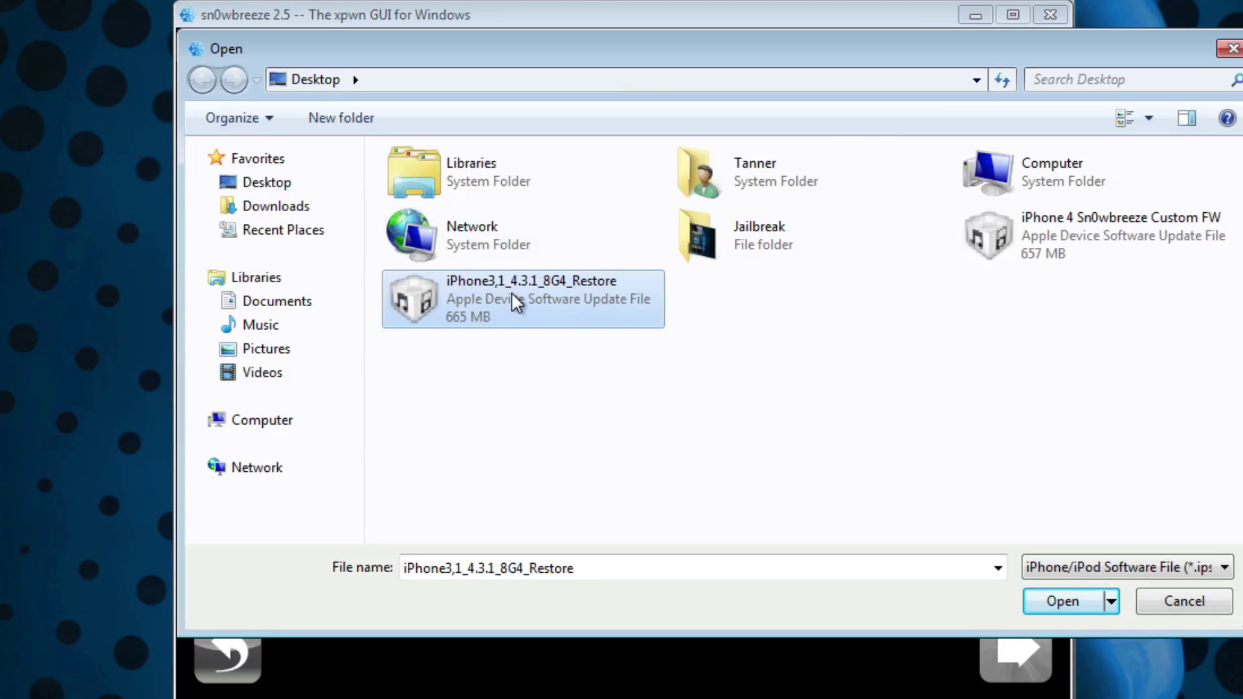
pyautogui.click(1056, 612)
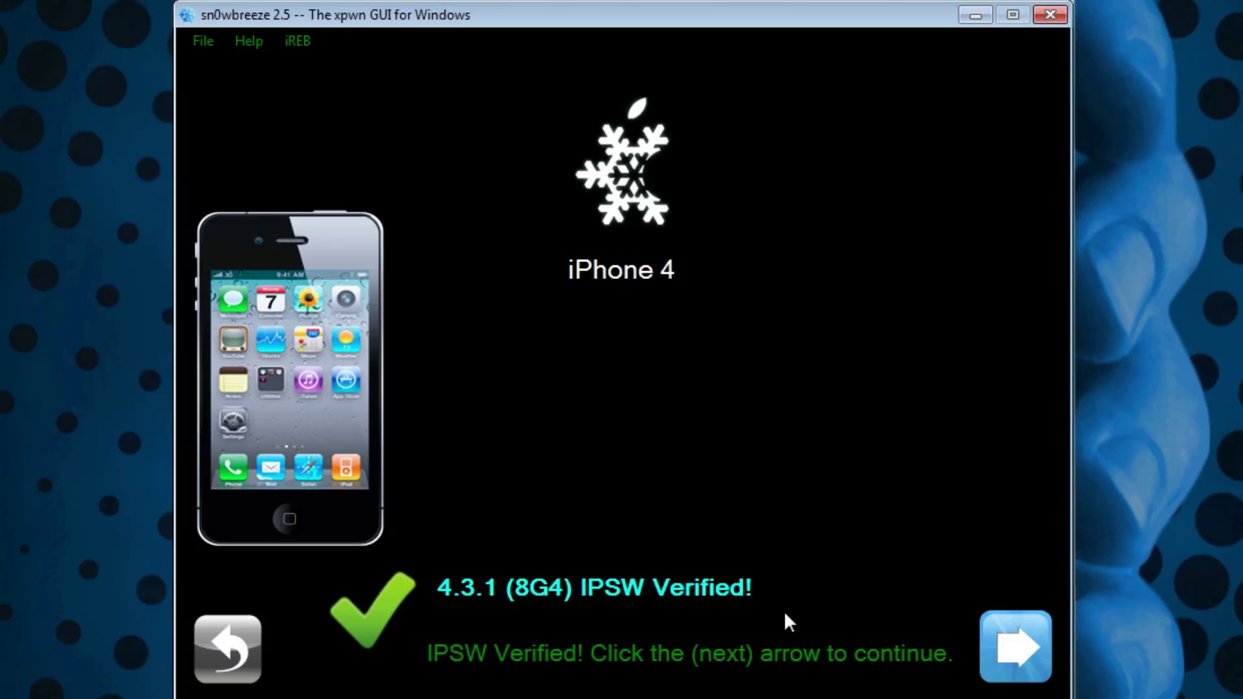
# Advance to mode selection and choose Expert Mode for the iPhone 4 4.3.1 build
pyautogui.click(1014, 649)
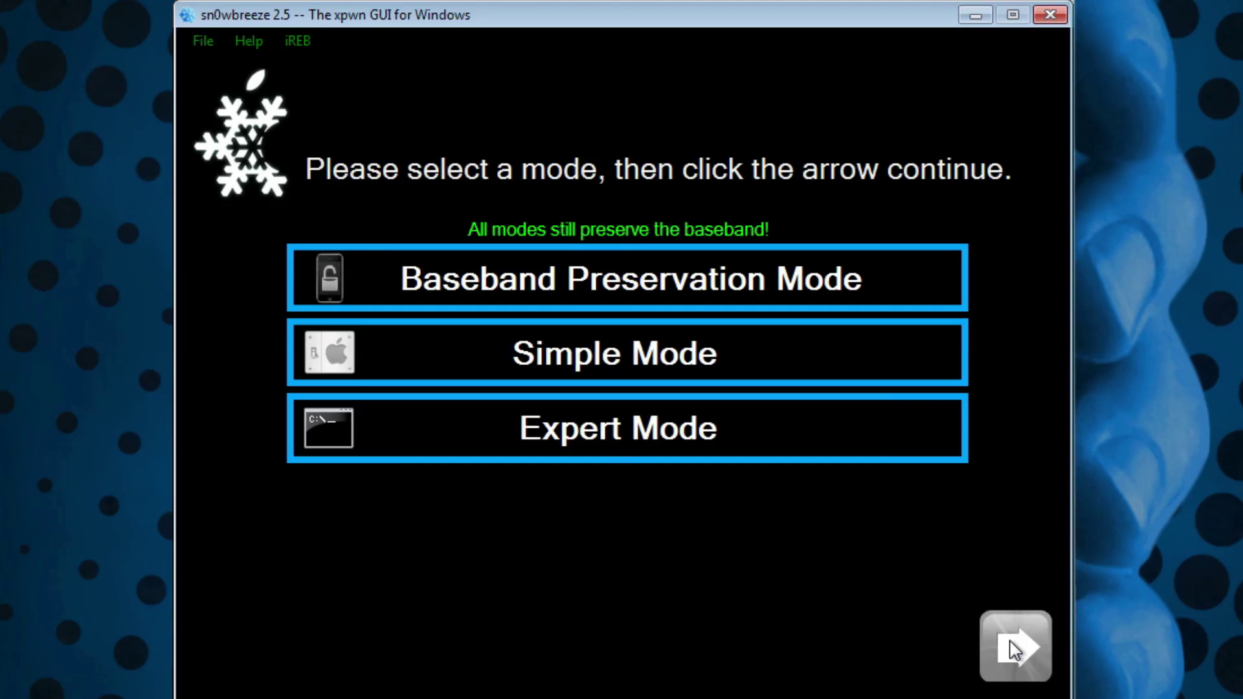
pyautogui.click(783, 445)
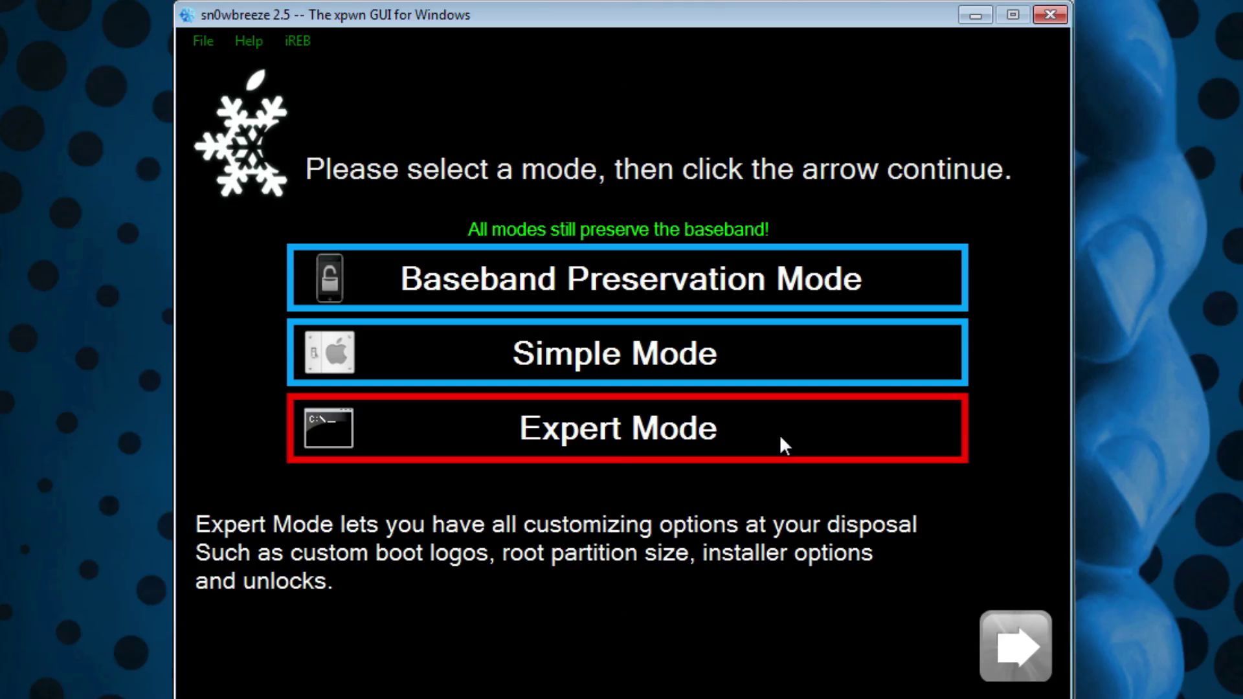
pyautogui.click(781, 438)
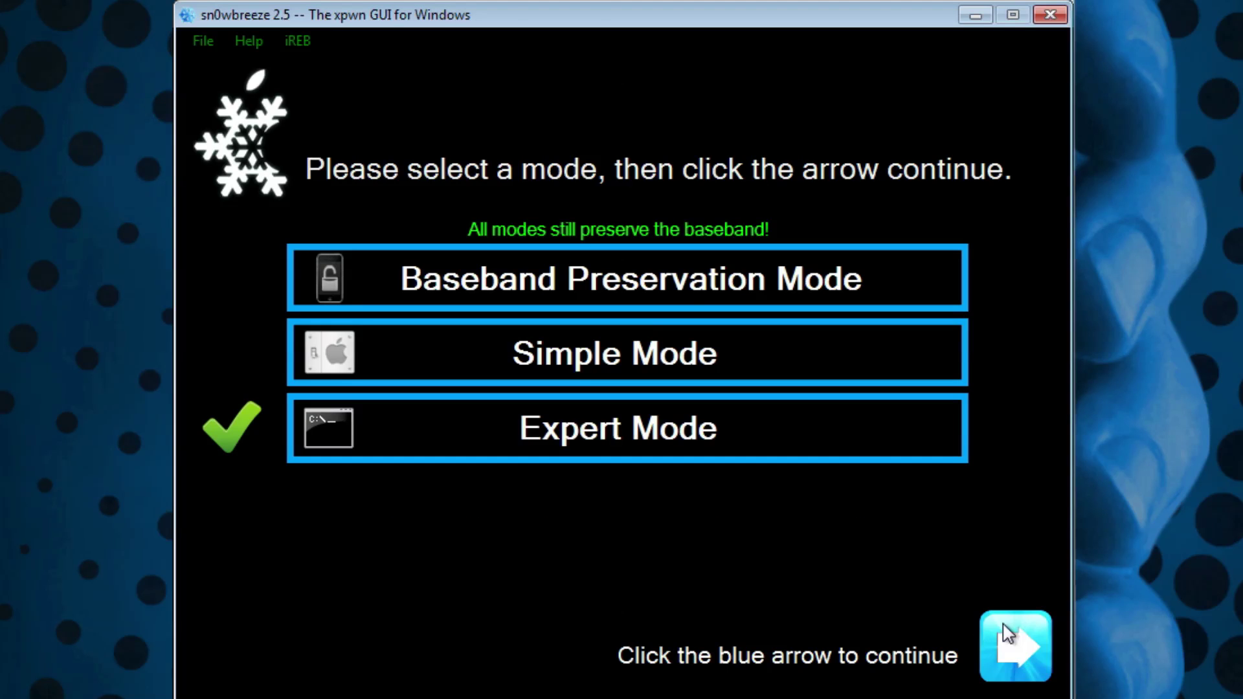
# Review the General options, keeping only Gestures Menu and a 1050 MB root partition, then continue
pyautogui.click(1027, 638)
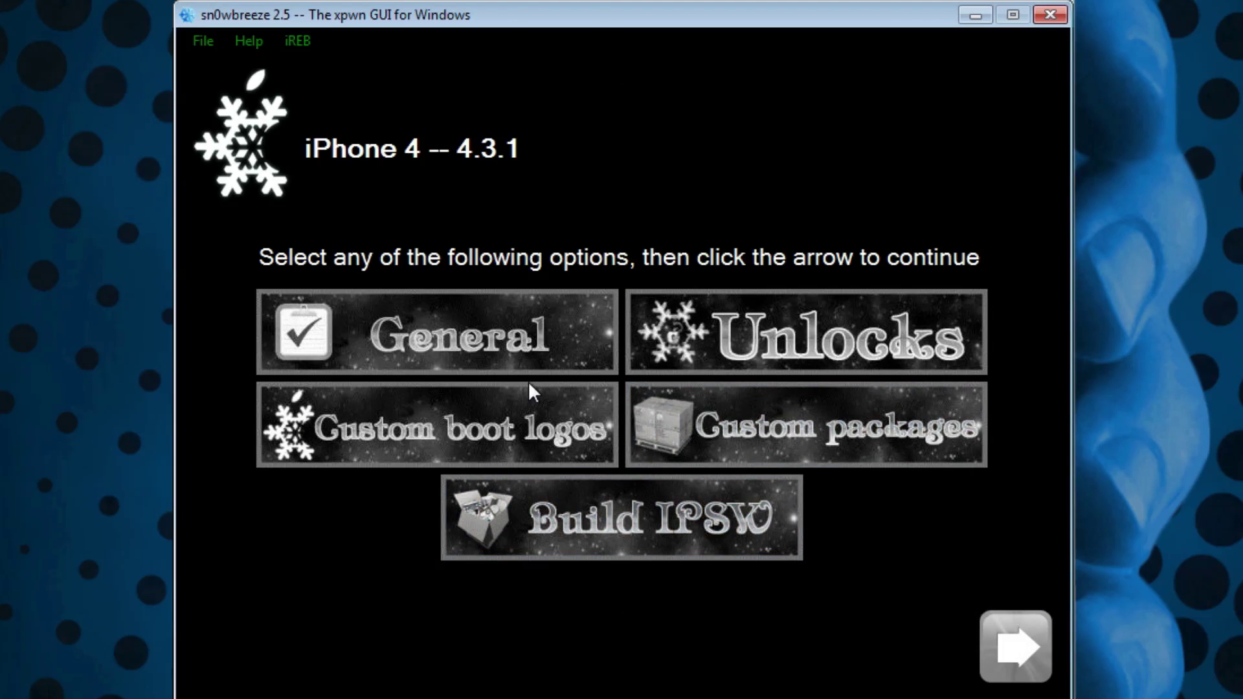
pyautogui.click(525, 339)
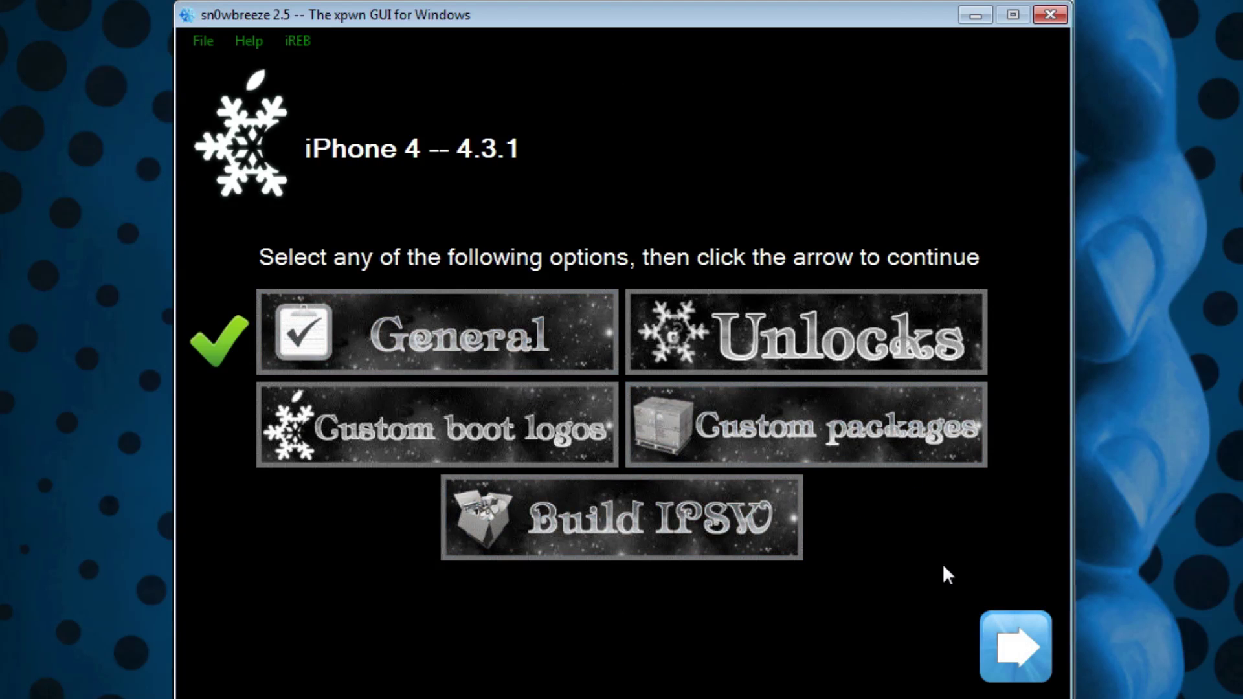
pyautogui.click(1001, 622)
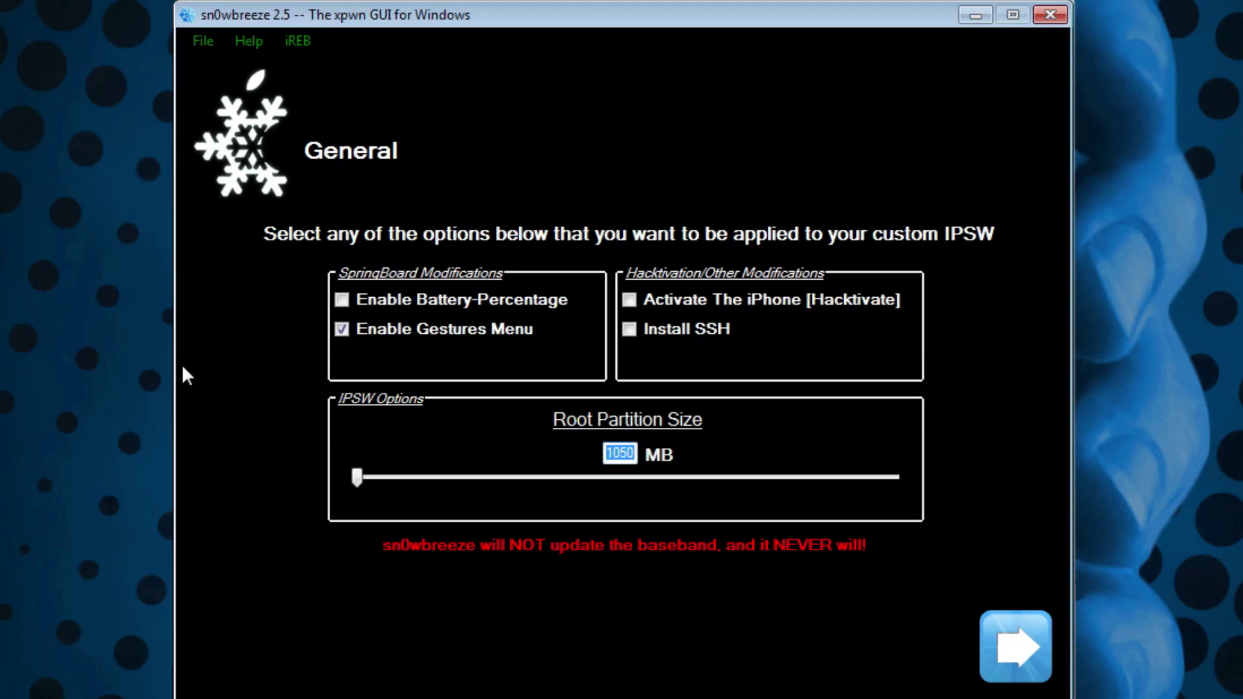
pyautogui.click(629, 300)
pyautogui.click(1011, 654)
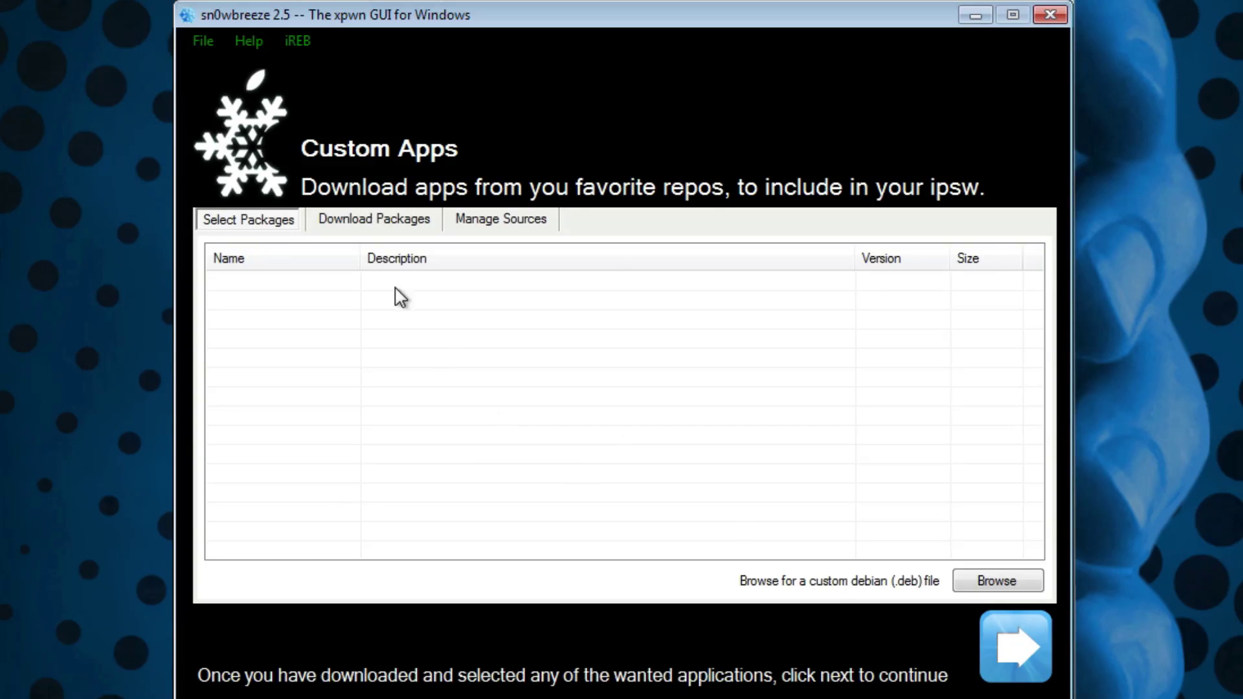
# Browse the Manage Sources and Download Packages tabs, then go back without adding packages
pyautogui.click(492, 220)
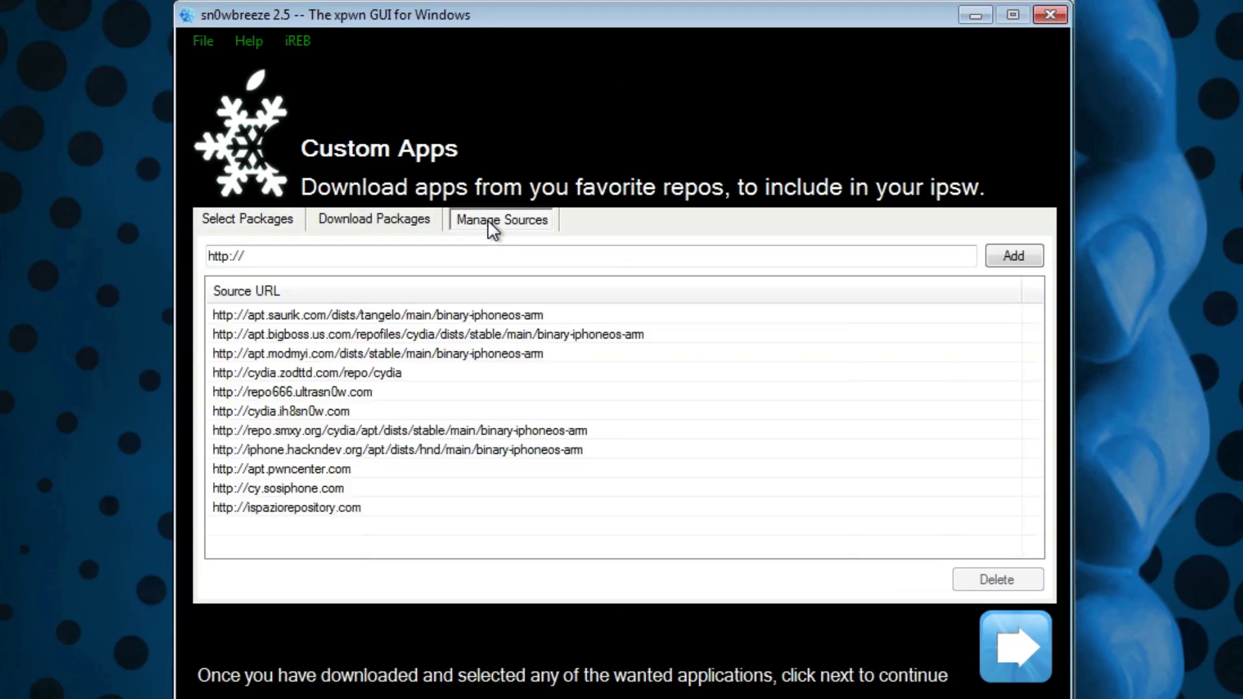
pyautogui.click(377, 227)
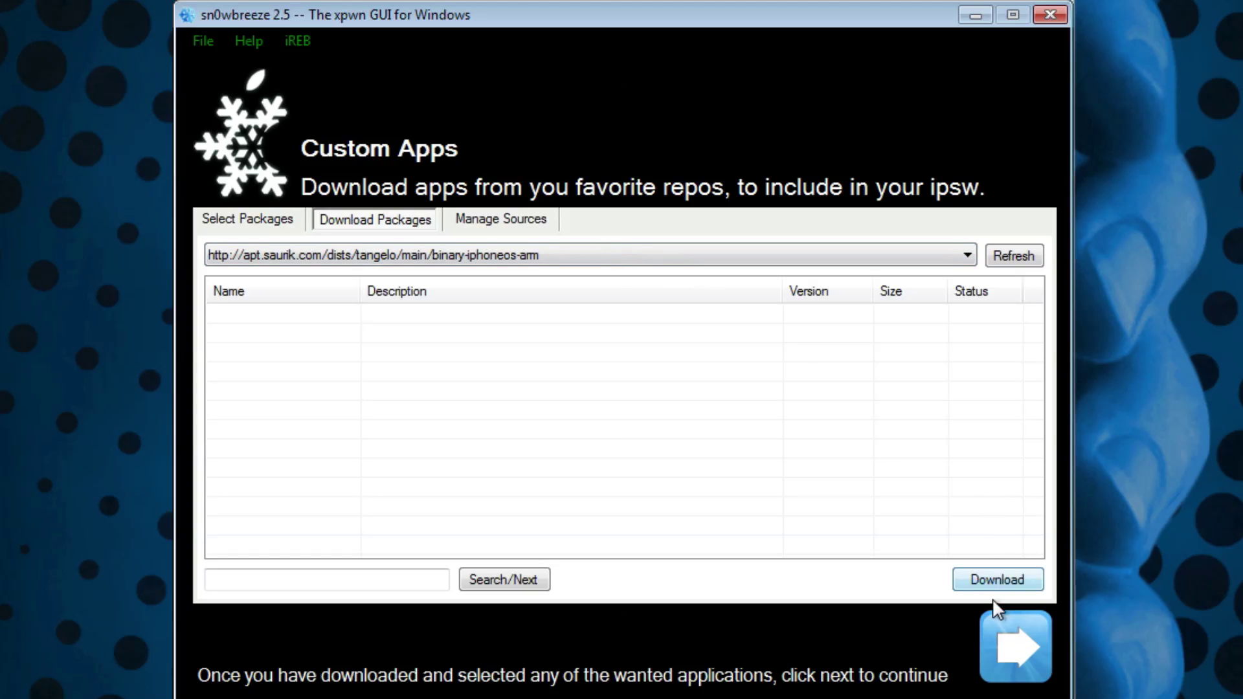
pyautogui.click(1004, 644)
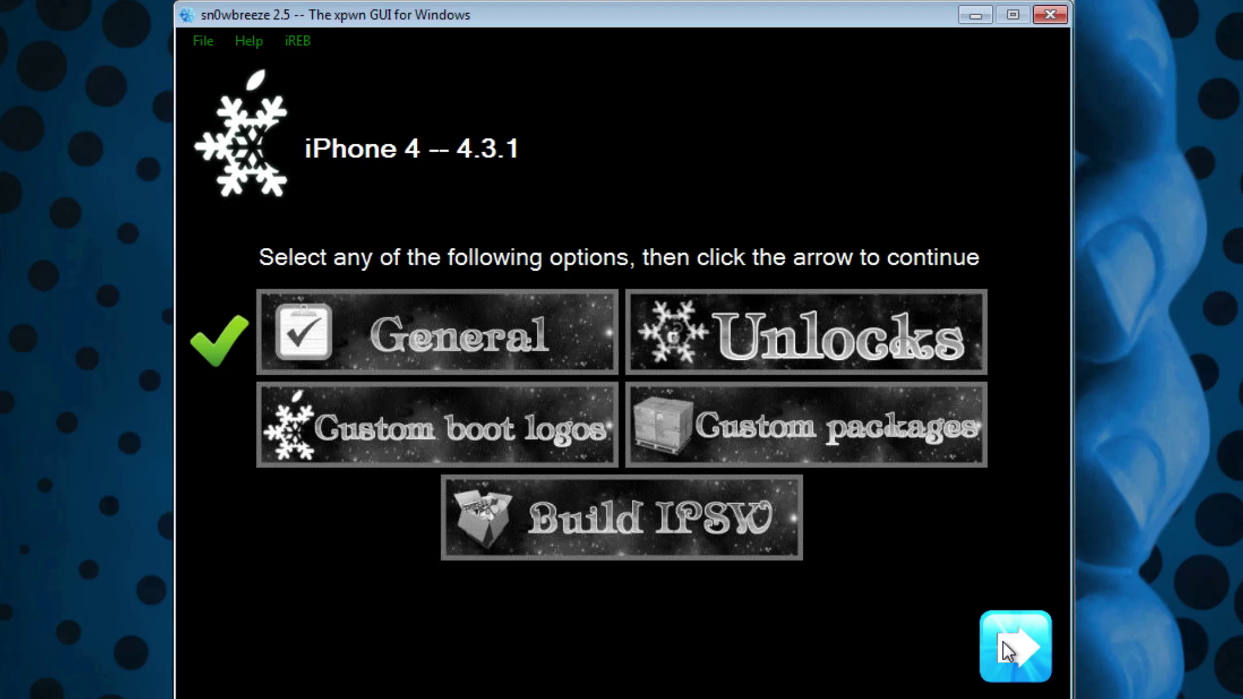
# Start the Build IPSW process, cancel it with confirmation, and close the sn0wbreeze window
pyautogui.click(647, 535)
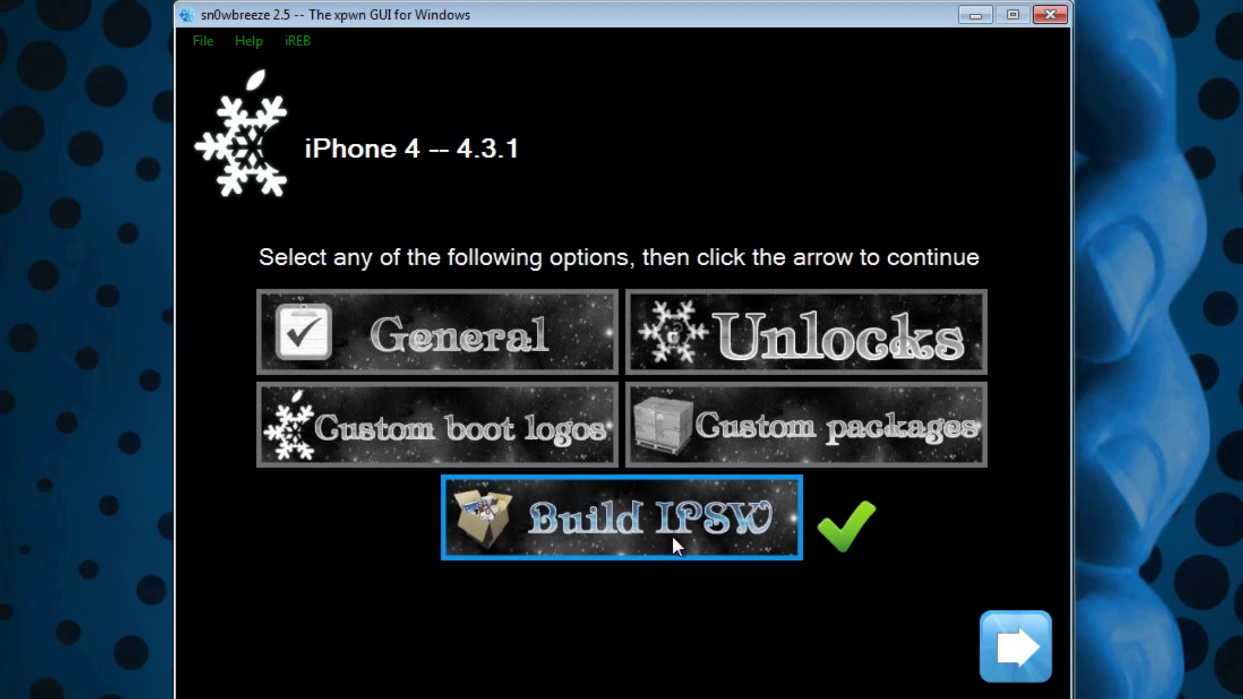
pyautogui.click(1031, 650)
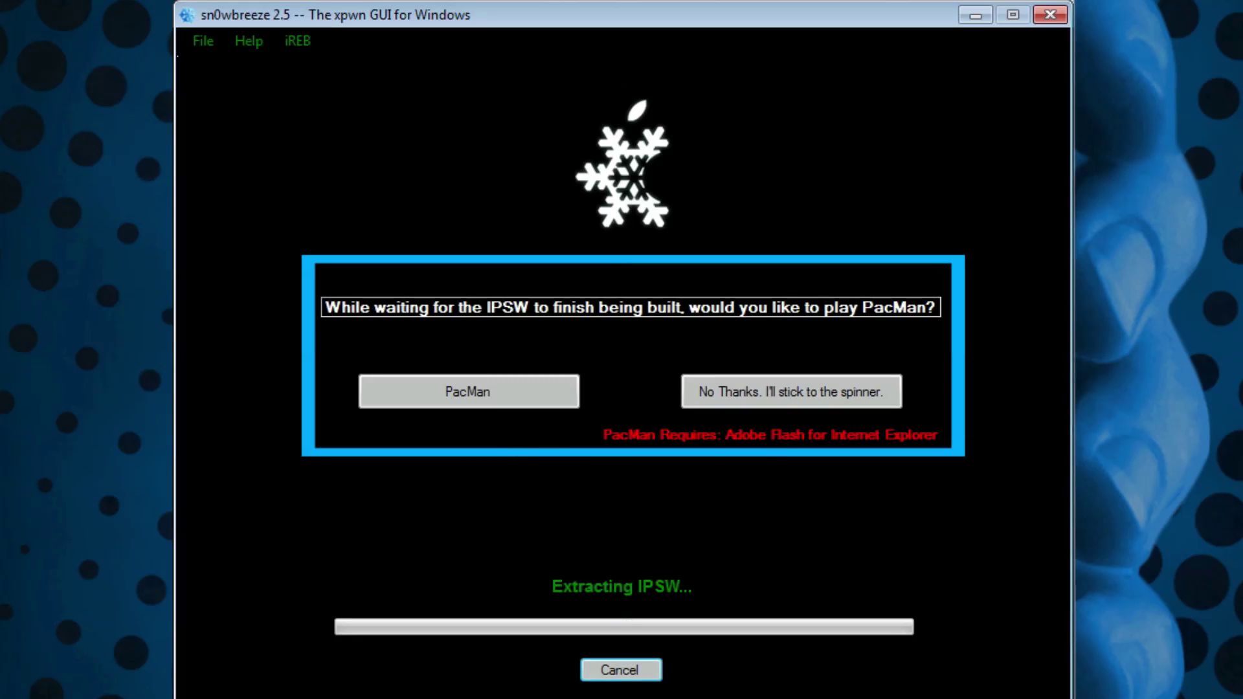
pyautogui.click(635, 673)
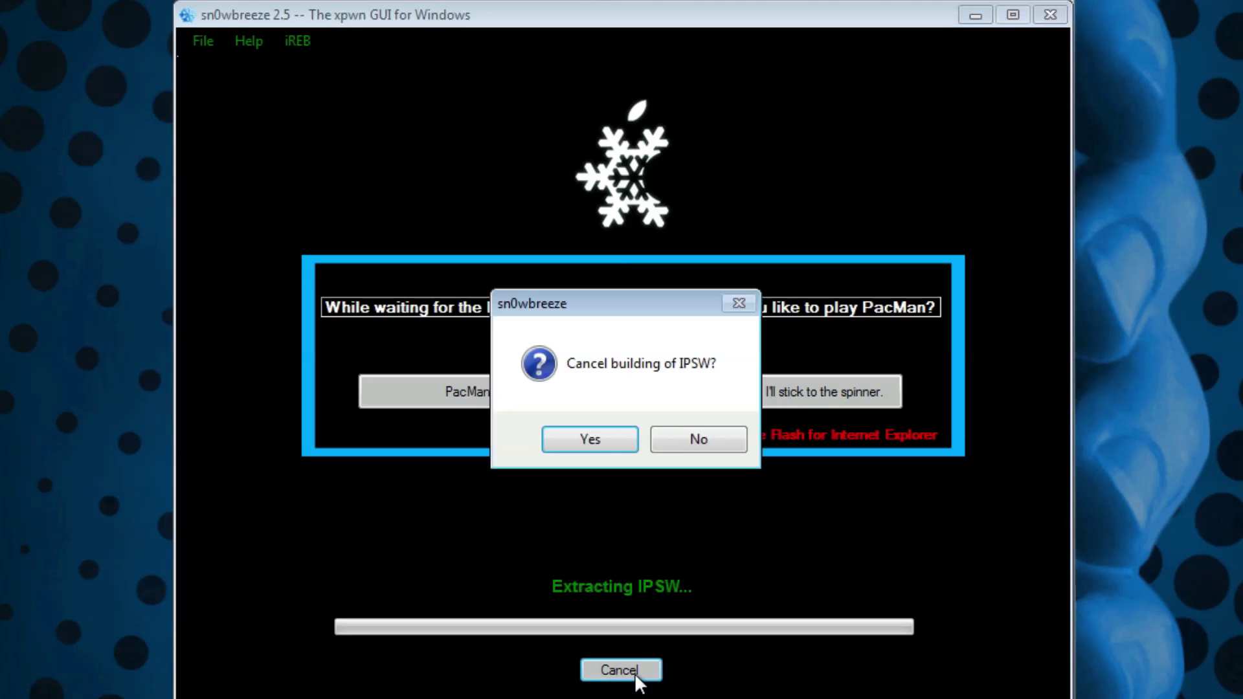
pyautogui.click(624, 437)
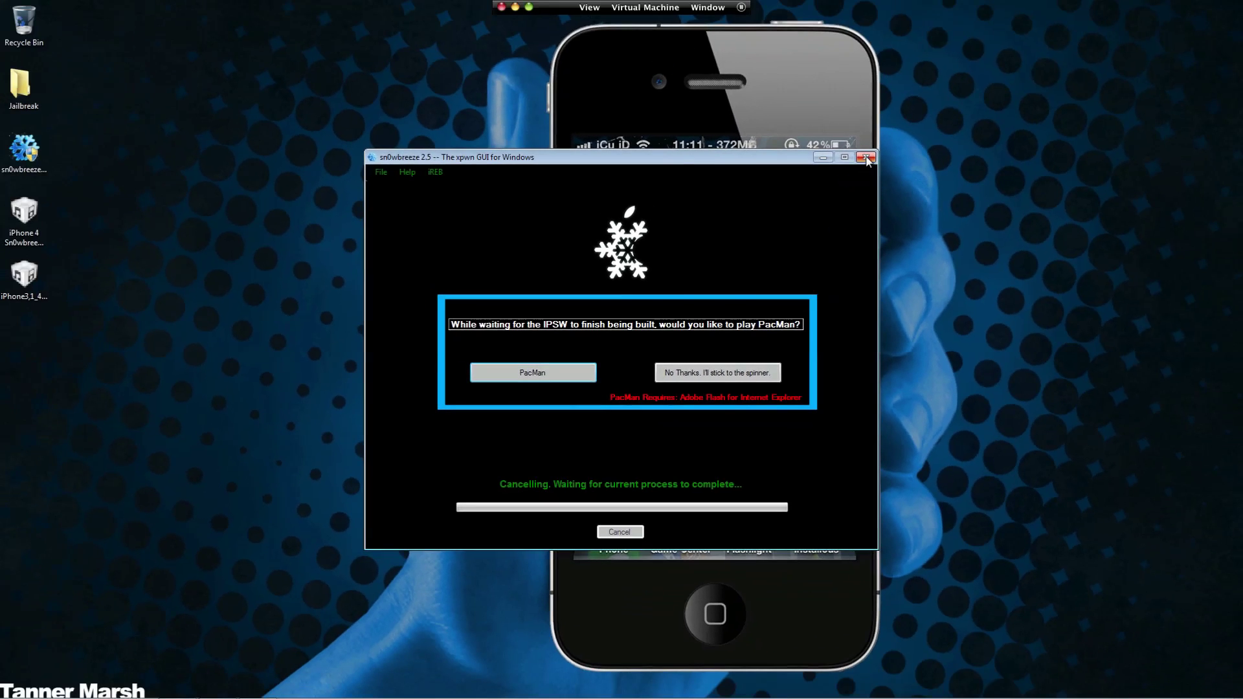
pyautogui.click(867, 157)
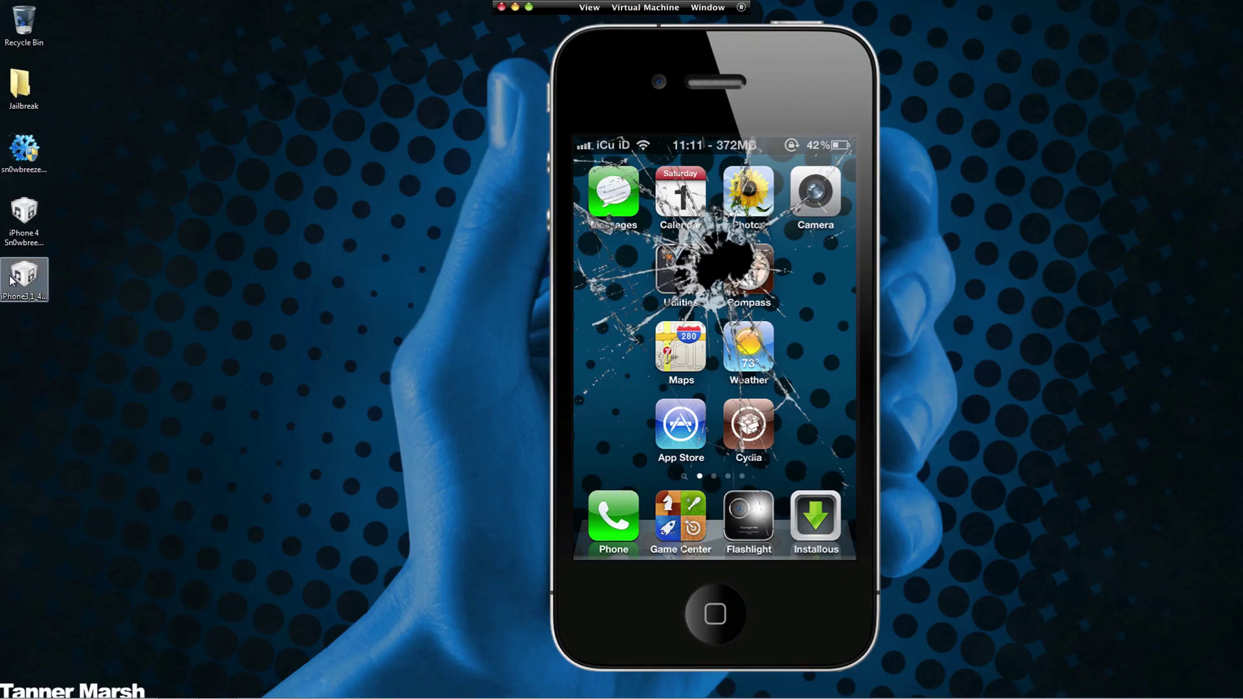
# Dismiss the Apple iPhone AutoPlay prompt so iTunes shows its recovery-mode warning
pyautogui.moveTo(19, 241); pyautogui.dragTo(159, 246)
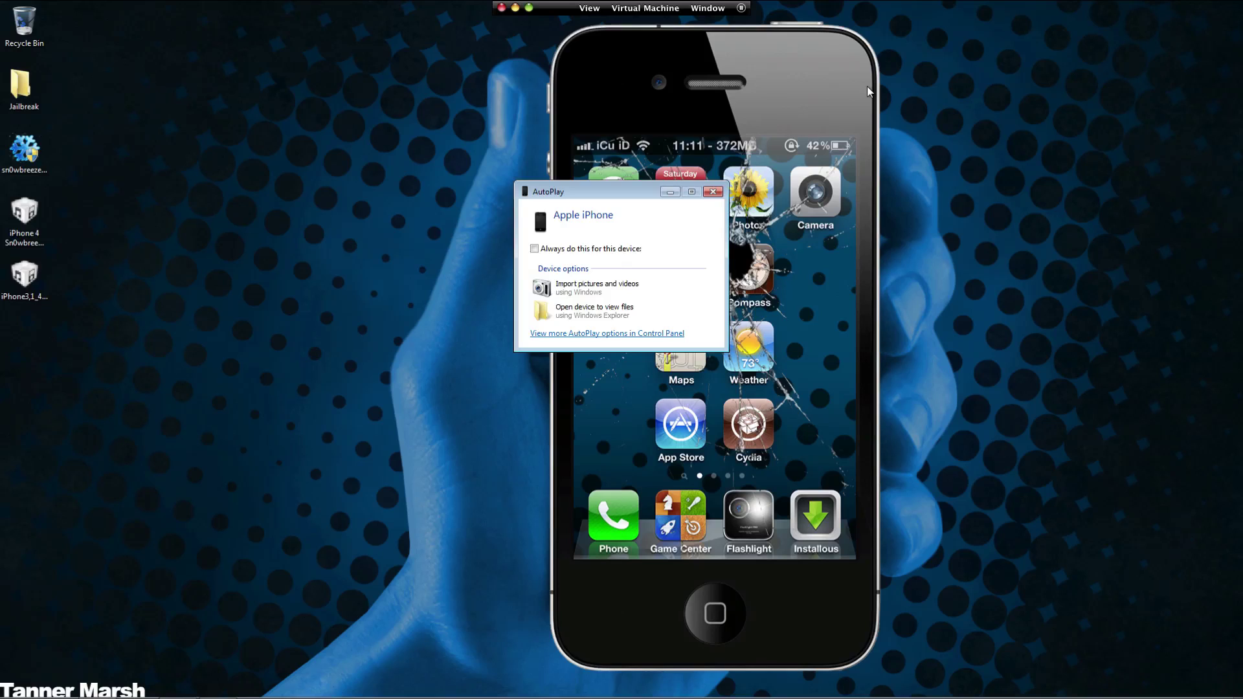
pyautogui.press('Escape')
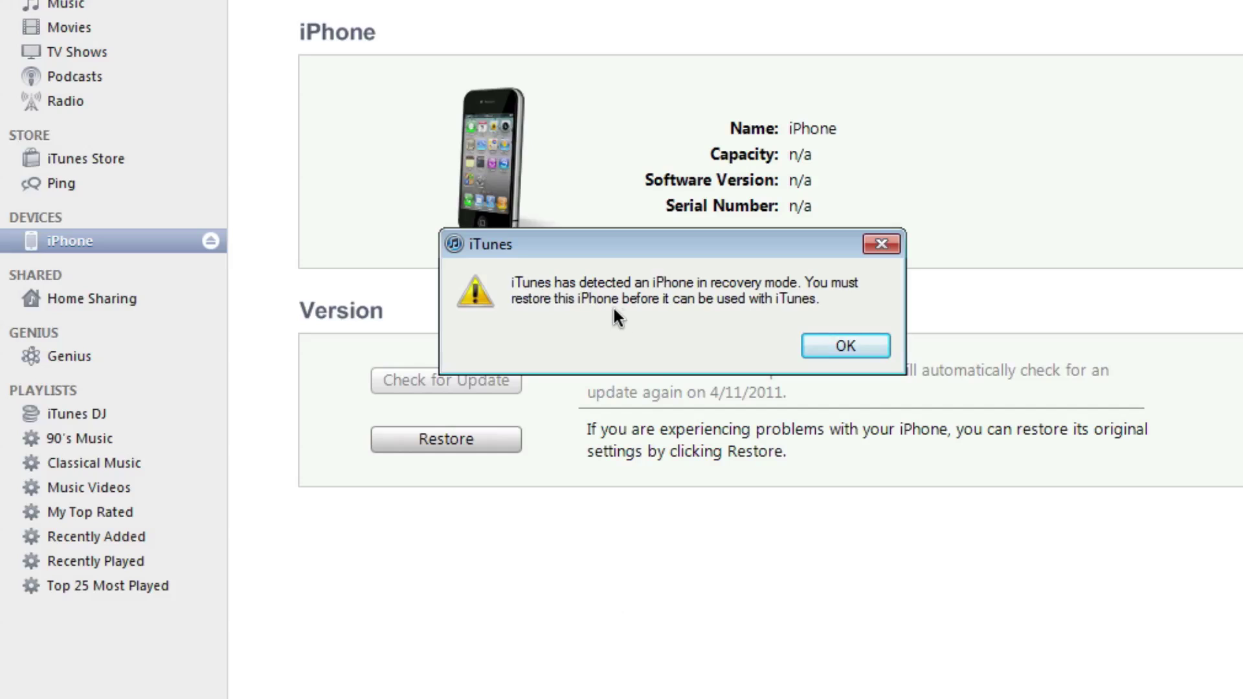
# Dismiss the recovery-mode notice and restore the iPhone to iOS 4.3.1 from the Desktop file 'iPhone 4 Sn0wbreeze Custom FW'
pyautogui.click(871, 345)
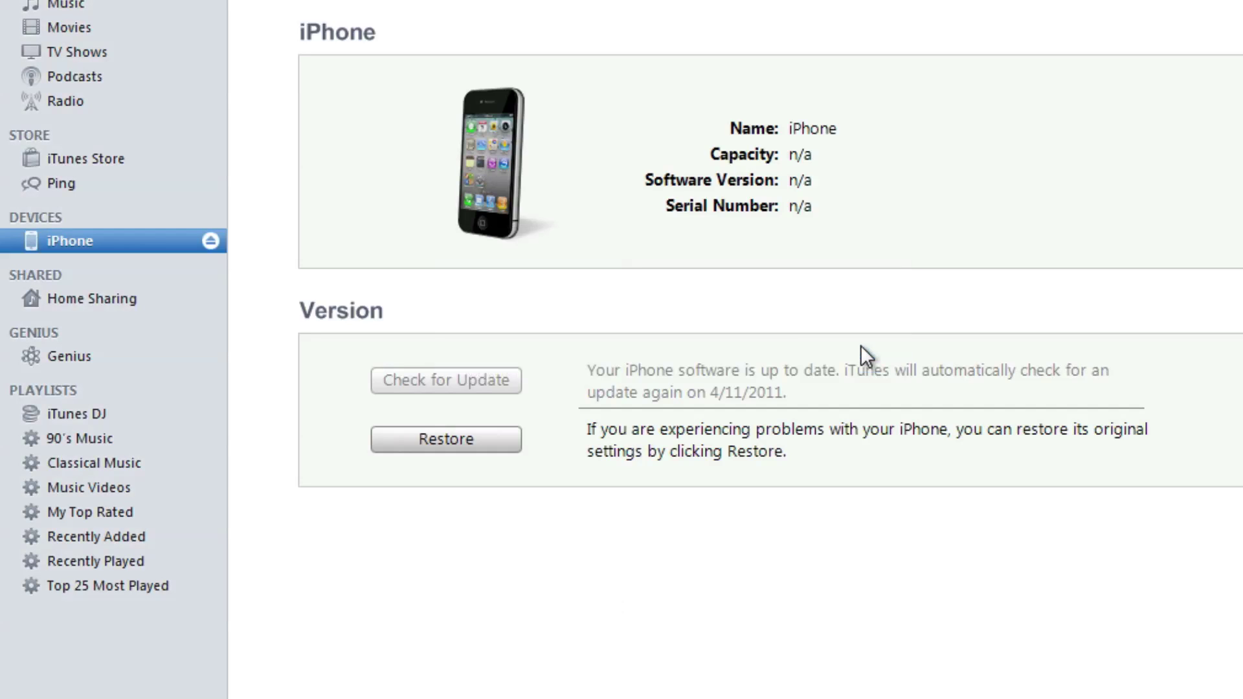
pyautogui.keyDown('shift'); pyautogui.click(476, 434); pyautogui.keyUp('shift')
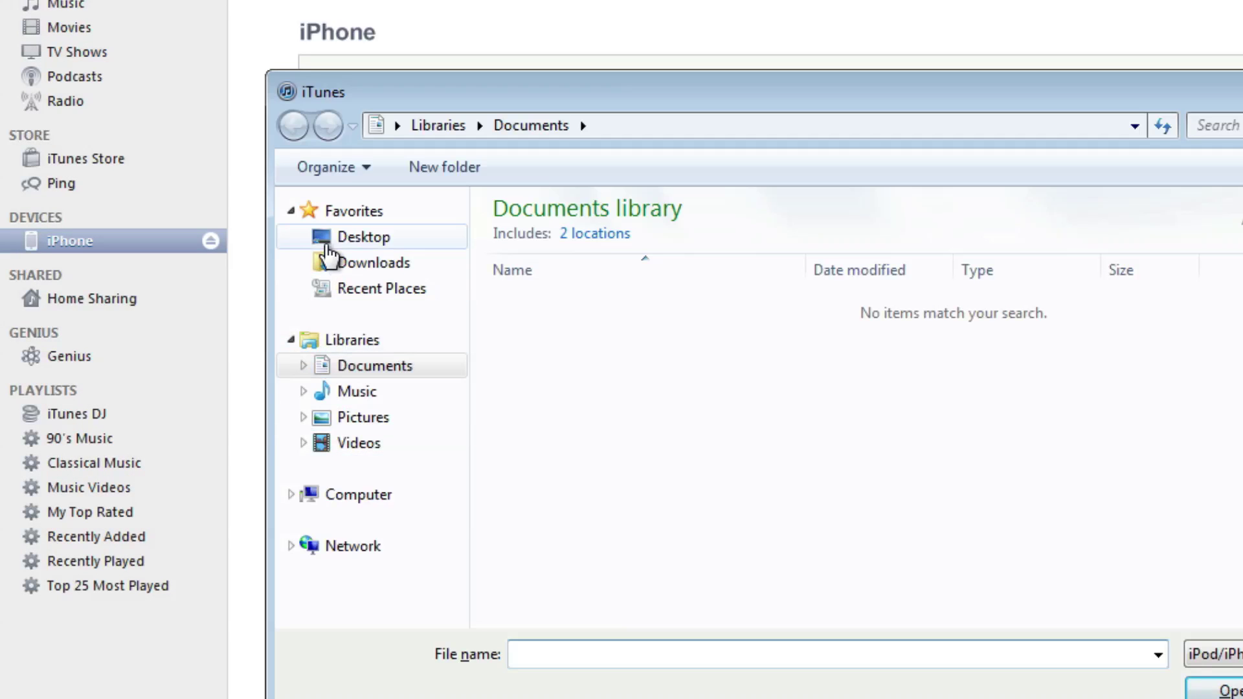
pyautogui.click(331, 244)
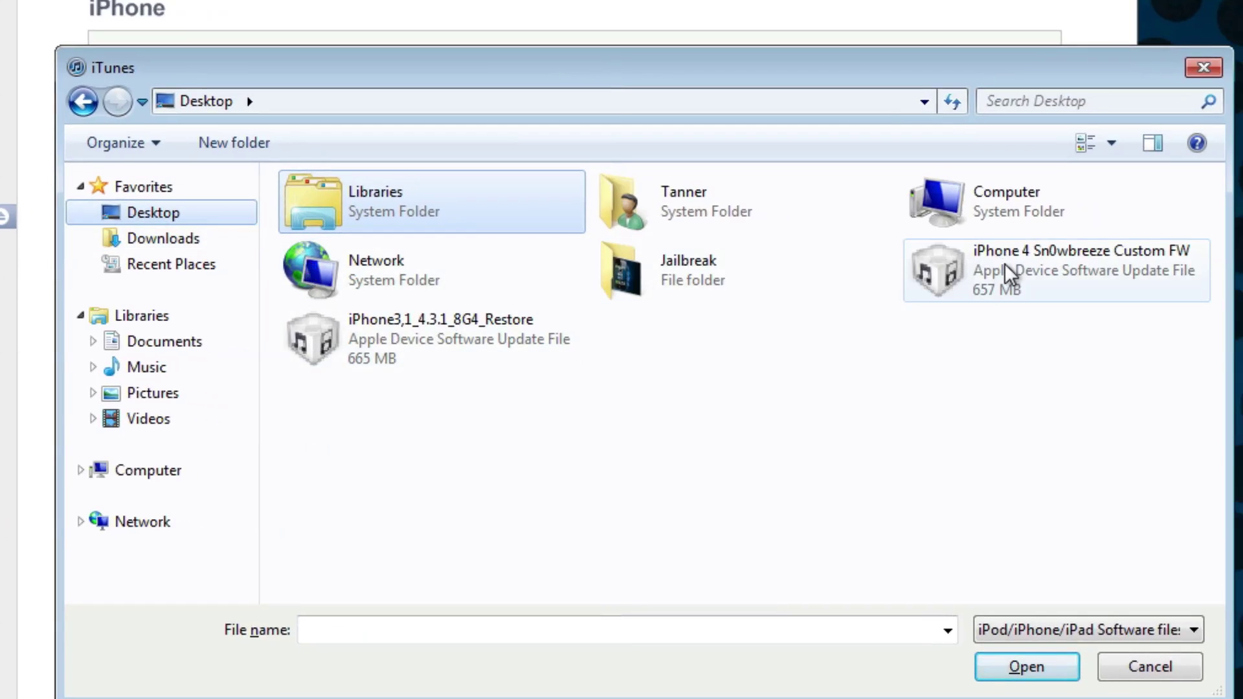
pyautogui.click(1004, 263)
pyautogui.click(1013, 665)
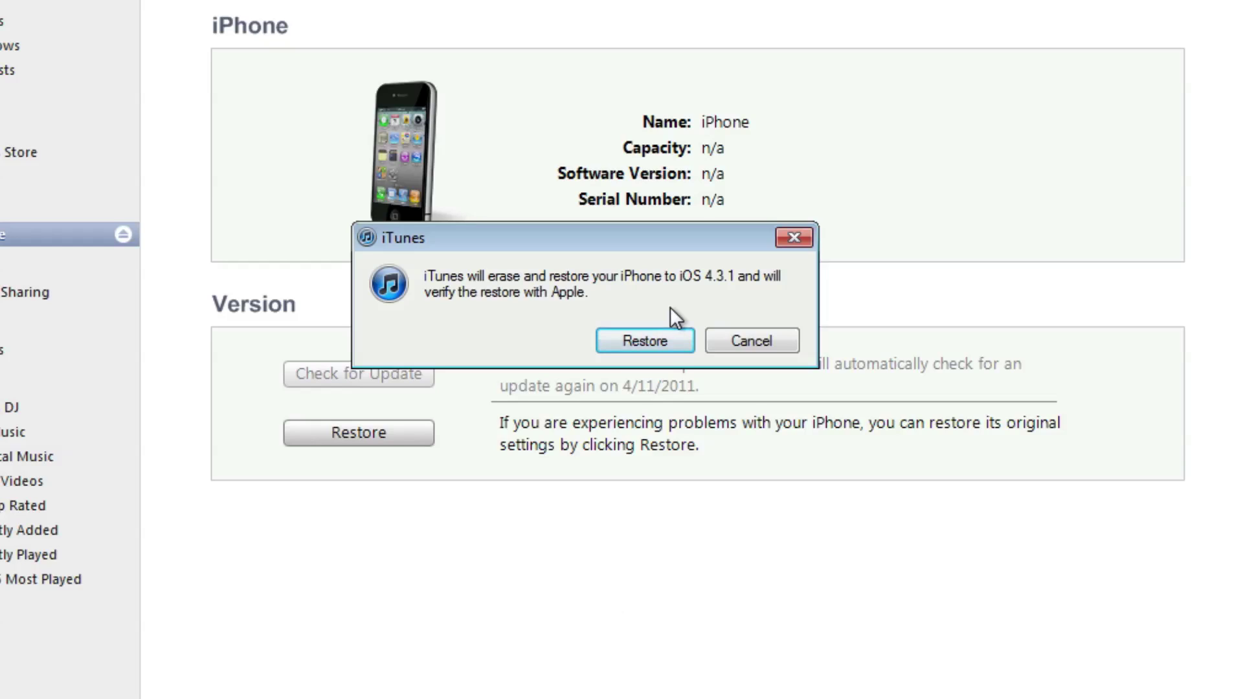
pyautogui.click(655, 343)
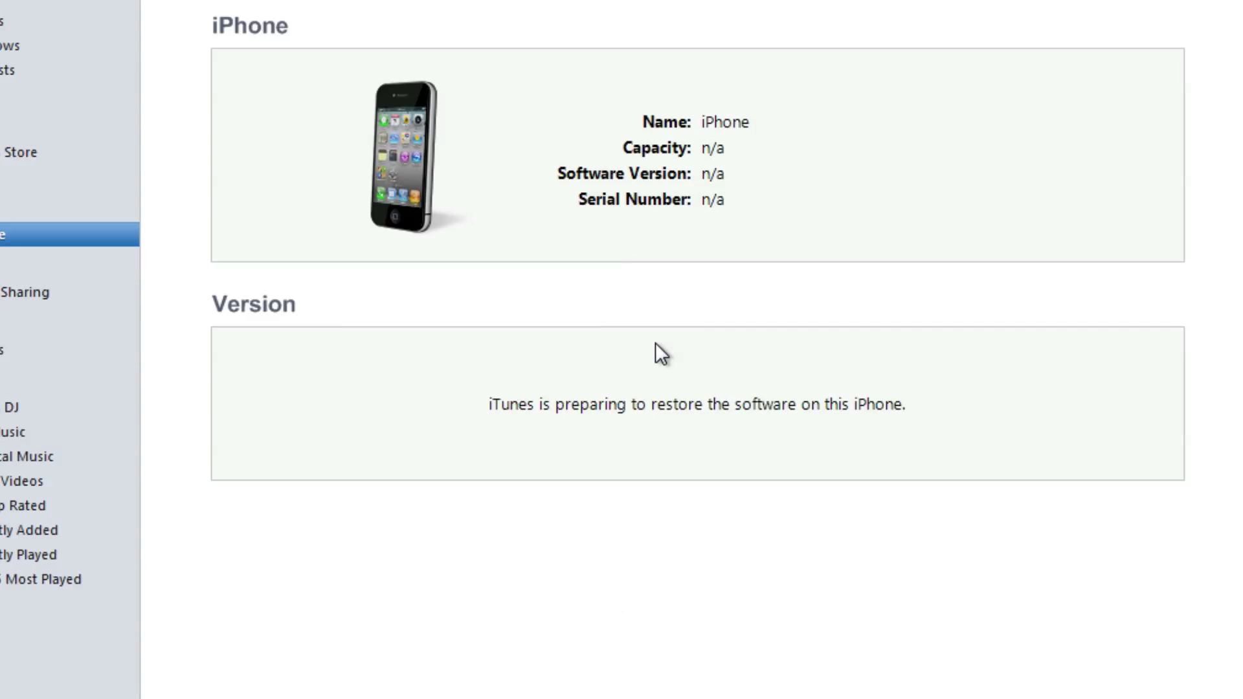